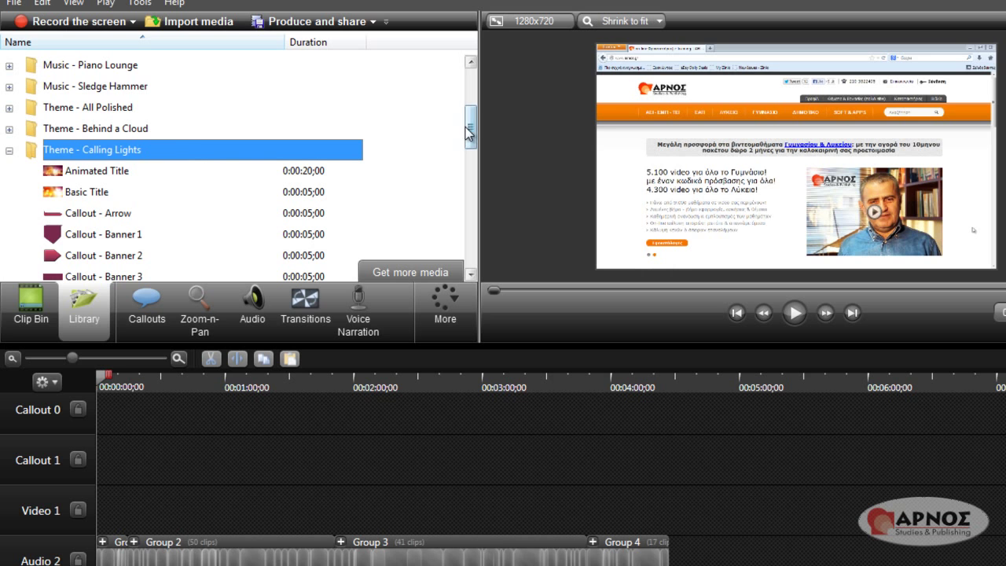
- Preview the Animated Title, Basic Title, Callout - Arrow and Callout - Pointy Circle assets of the Calling Lights theme
drag(472, 131, 472, 136)
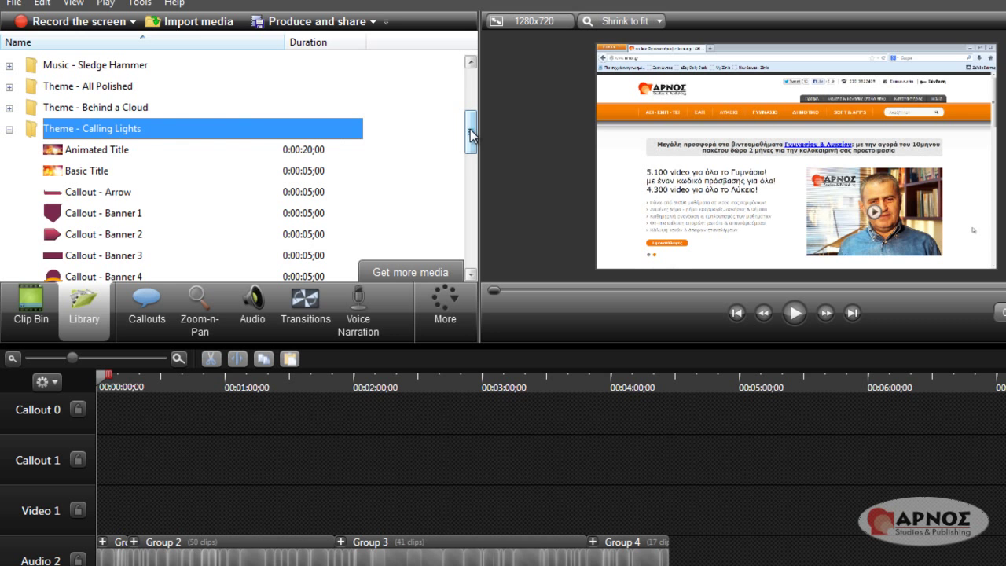
click(79, 158)
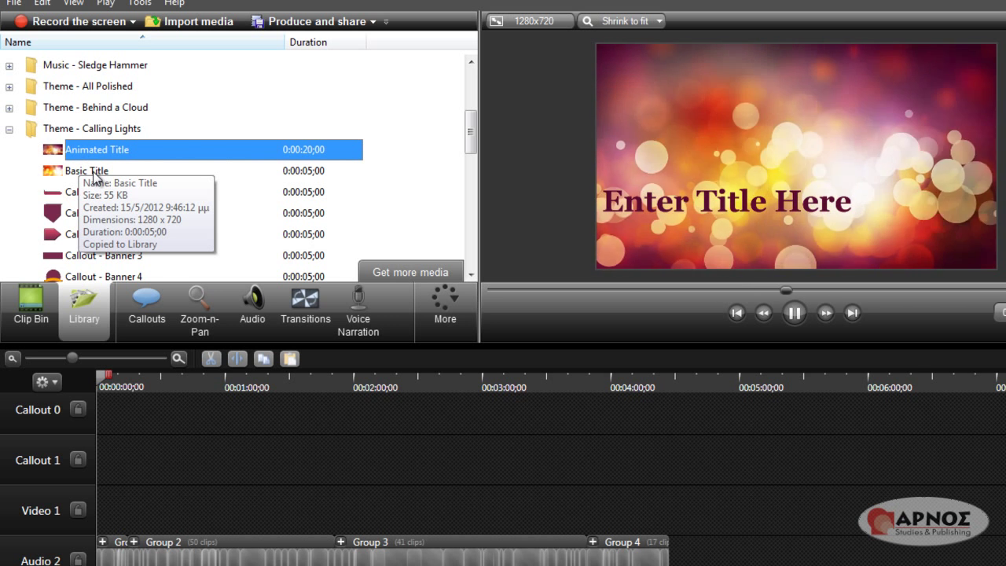
click(94, 176)
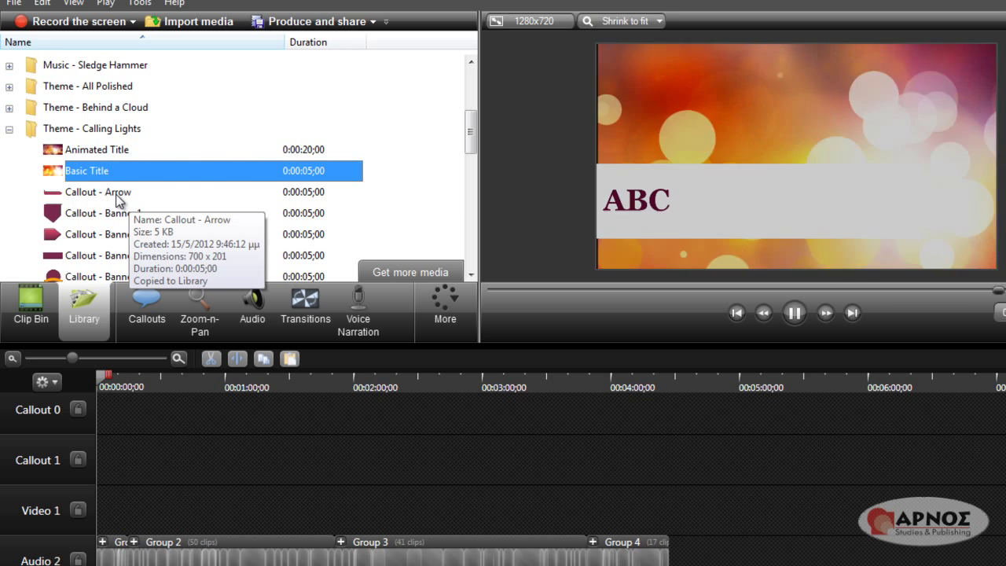
click(118, 197)
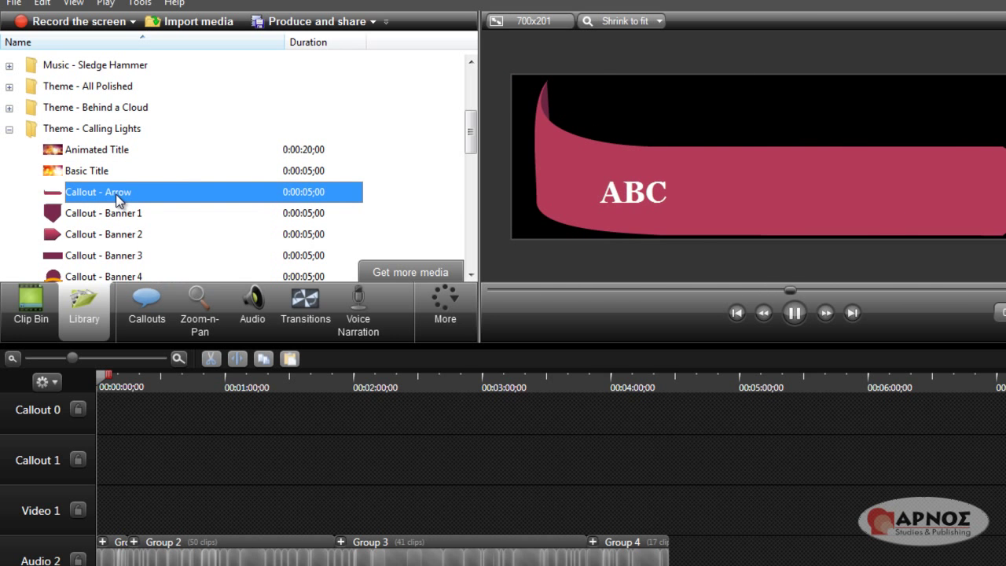
scroll(118, 201, down, 2)
click(105, 196)
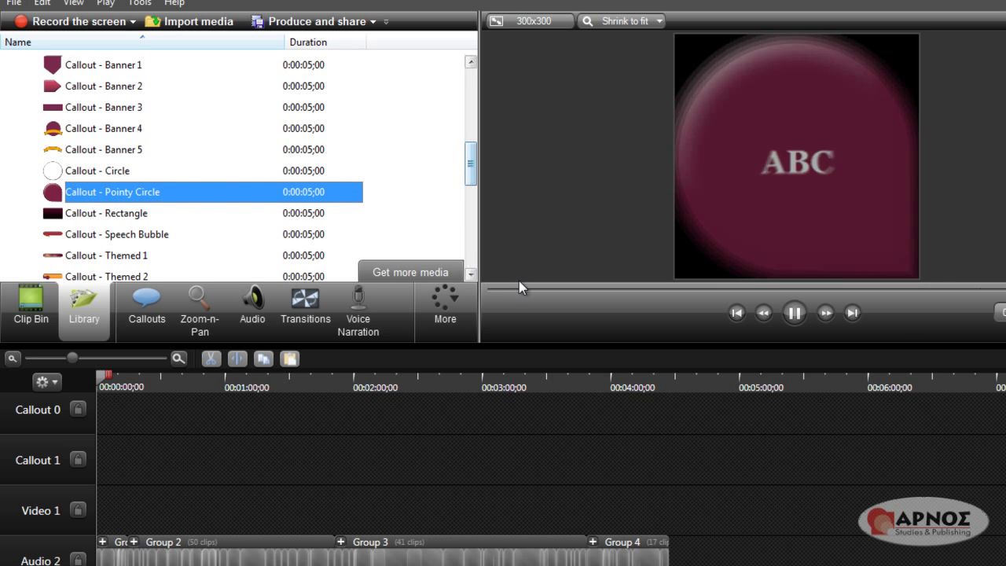
- Enlarge the library area, collapse the Calling Lights theme and expand the Clear Disturbance theme
drag(562, 344, 555, 388)
drag(470, 206, 470, 144)
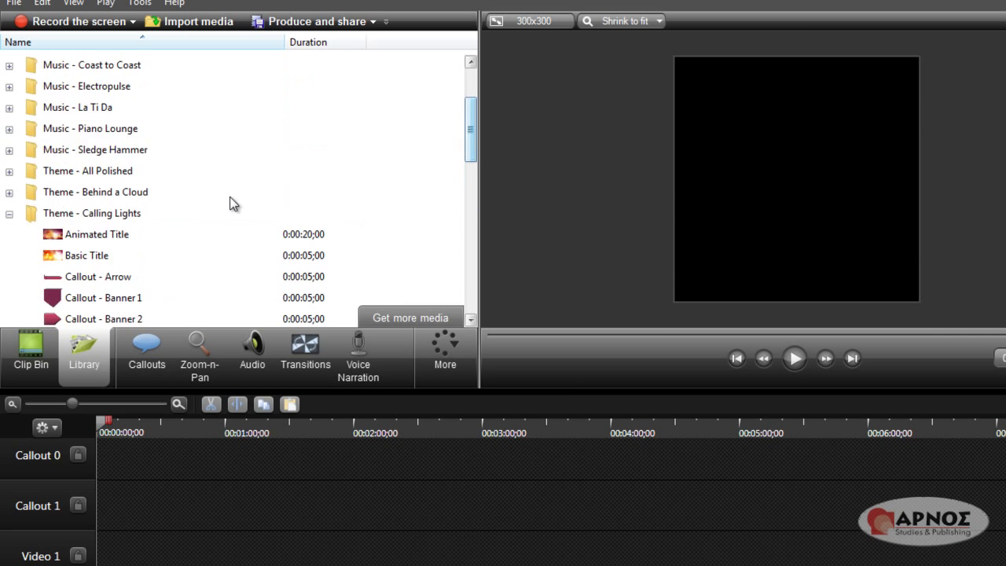
click(9, 215)
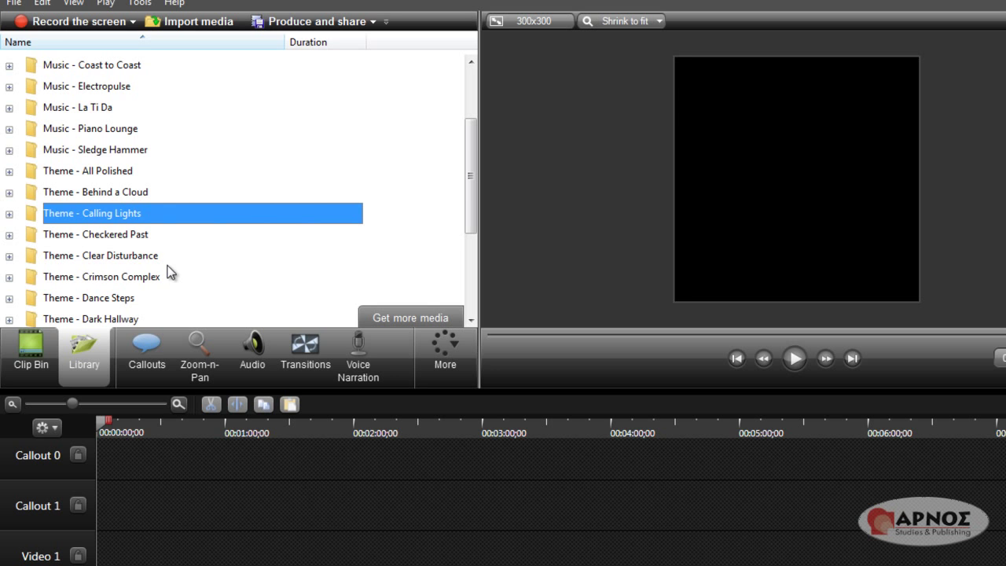
click(10, 256)
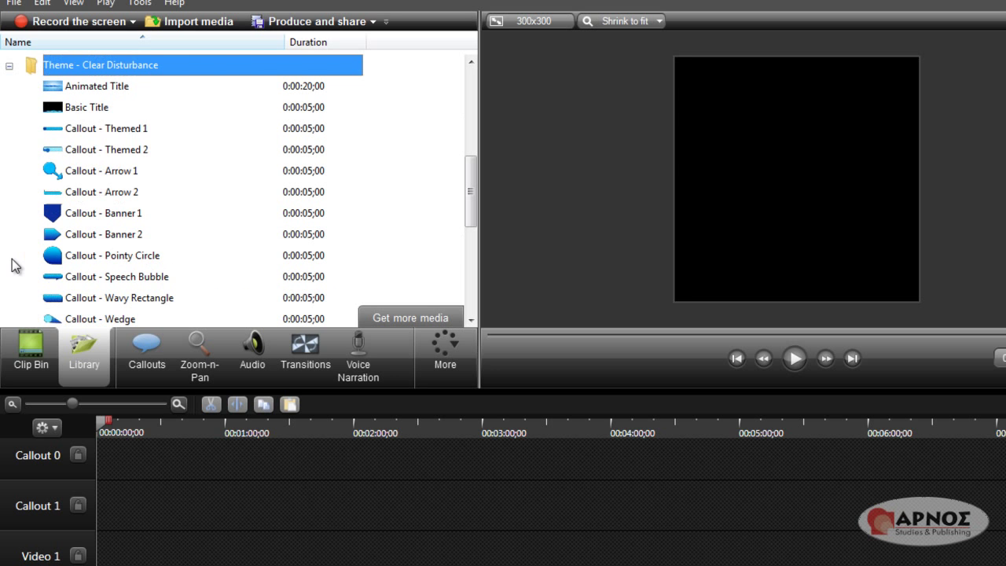
- Preview the Basic Title and Animated Title assets of the Clear Disturbance theme
click(106, 89)
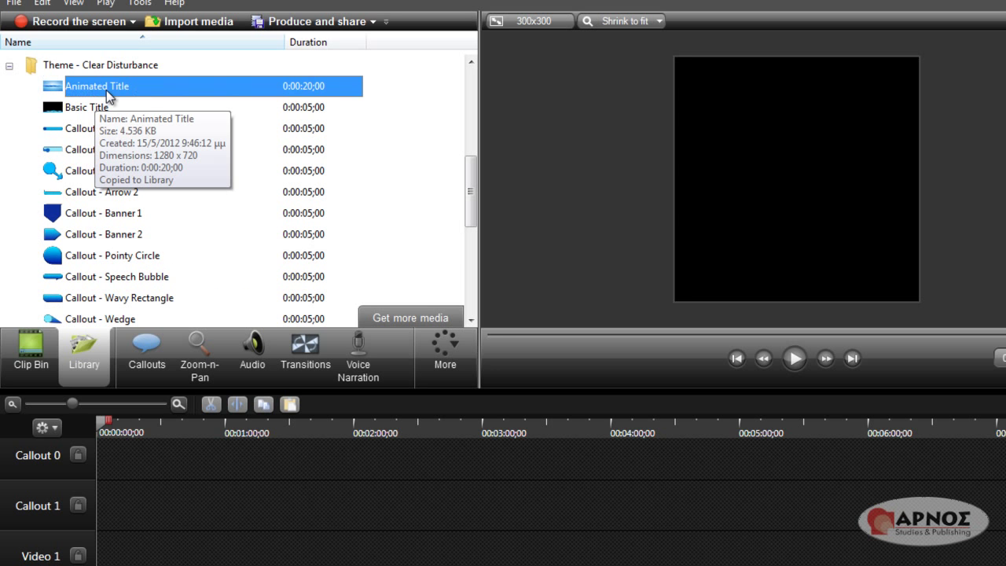
click(81, 114)
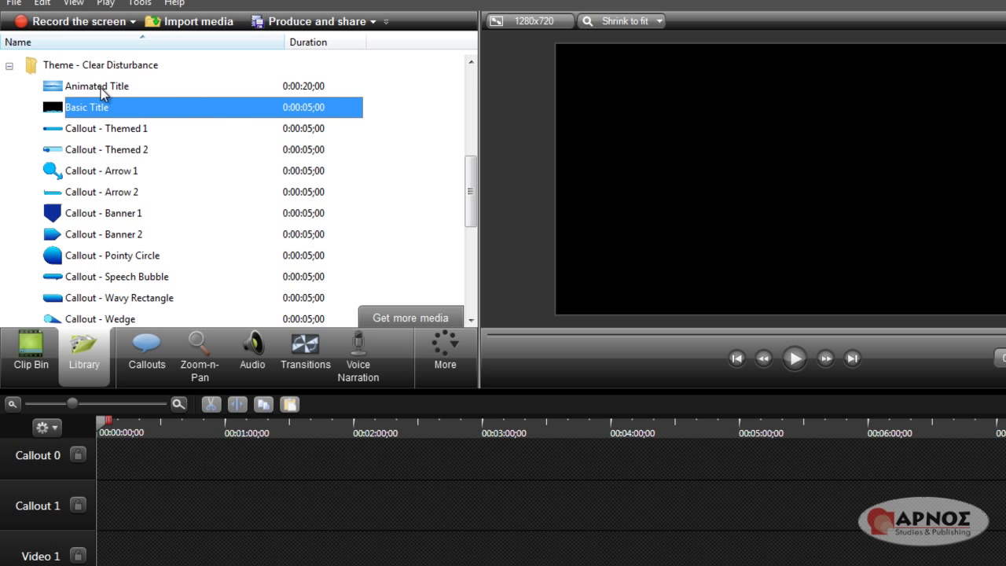
click(101, 88)
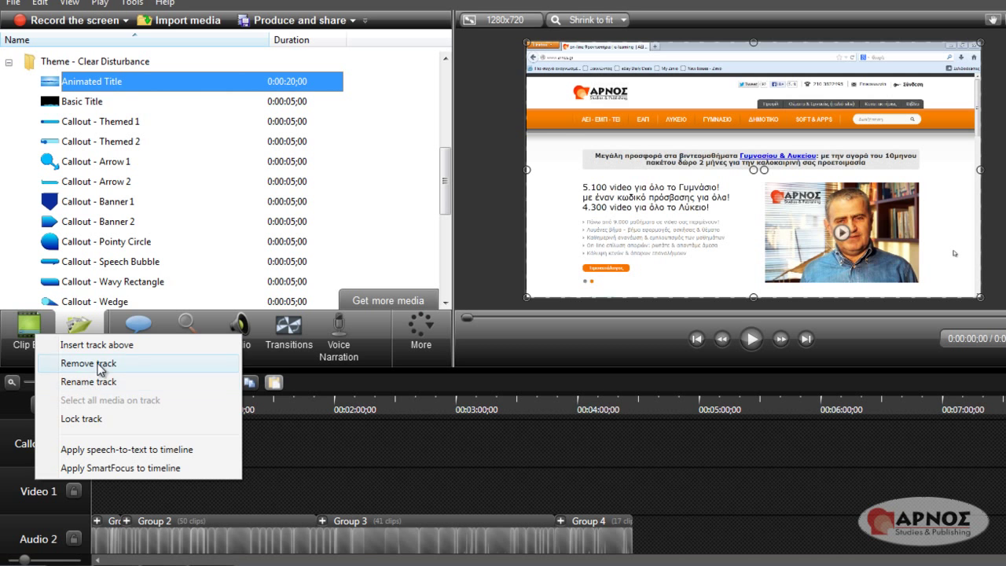
- Remove the unused Video 1 and Callout 0 tracks and place the Animated Title at the start of the Callout 1 track
click(94, 363)
right_click(22, 449)
click(55, 341)
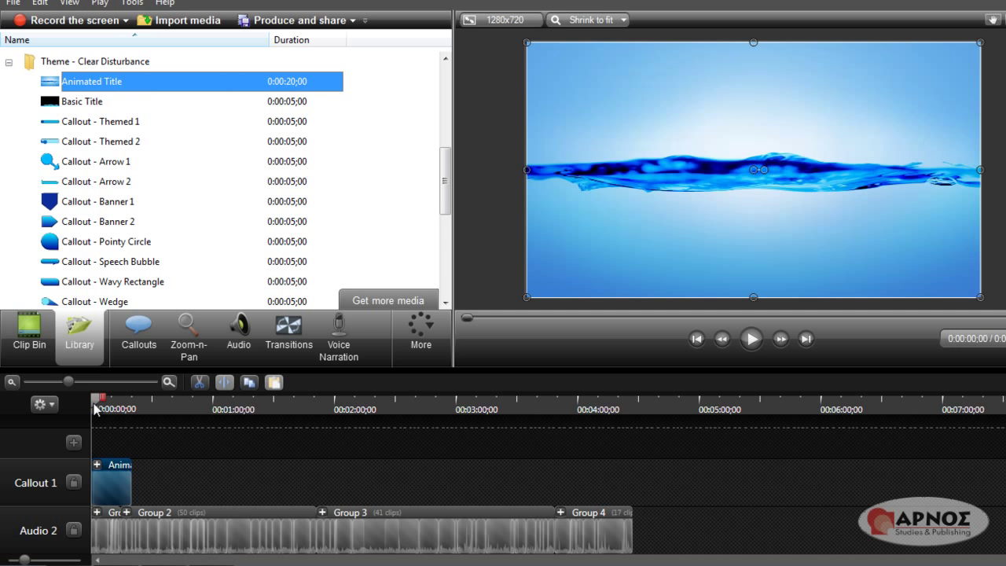
- Play the first ten seconds or so of the timeline to preview the animated title
key(space)
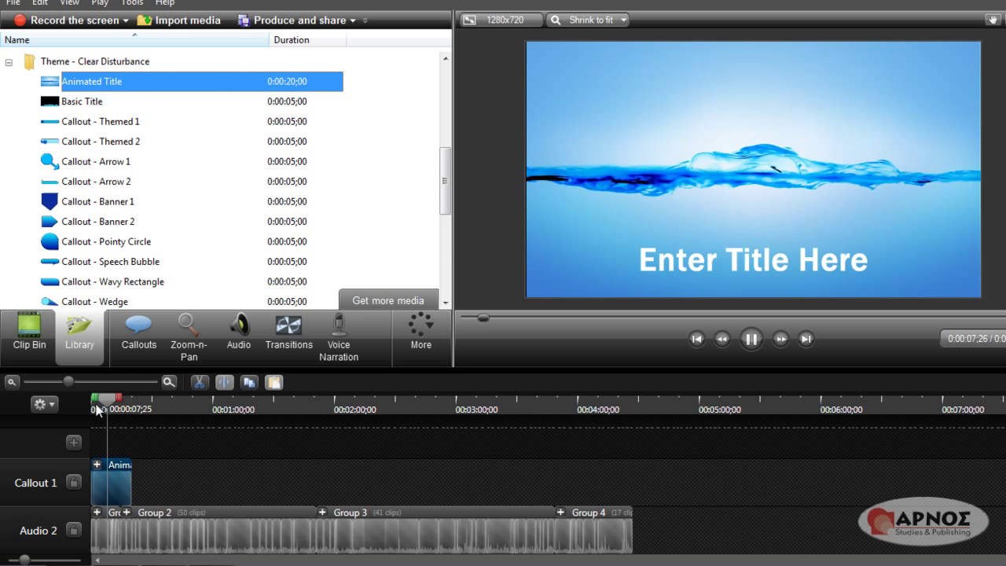
key(space)
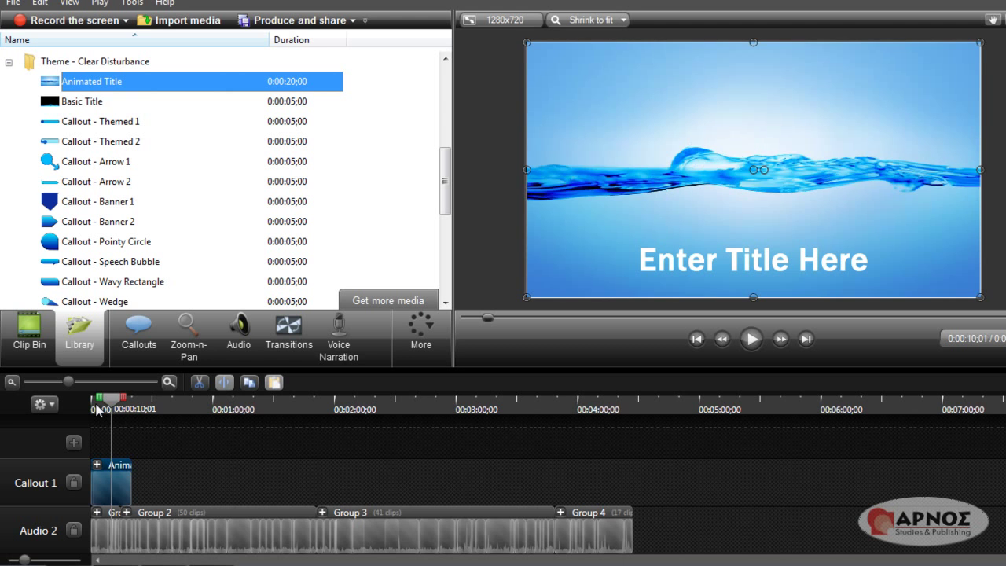
- Move all four groups on Audio 2 together to start at about one minute, and extend the Animated Title to about 35 seconds
click(105, 538)
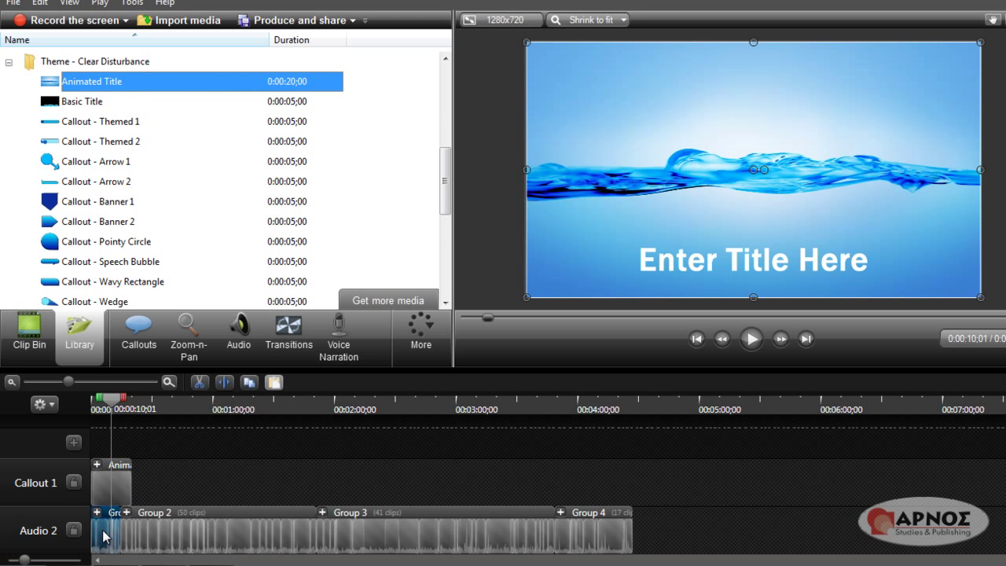
click(225, 525)
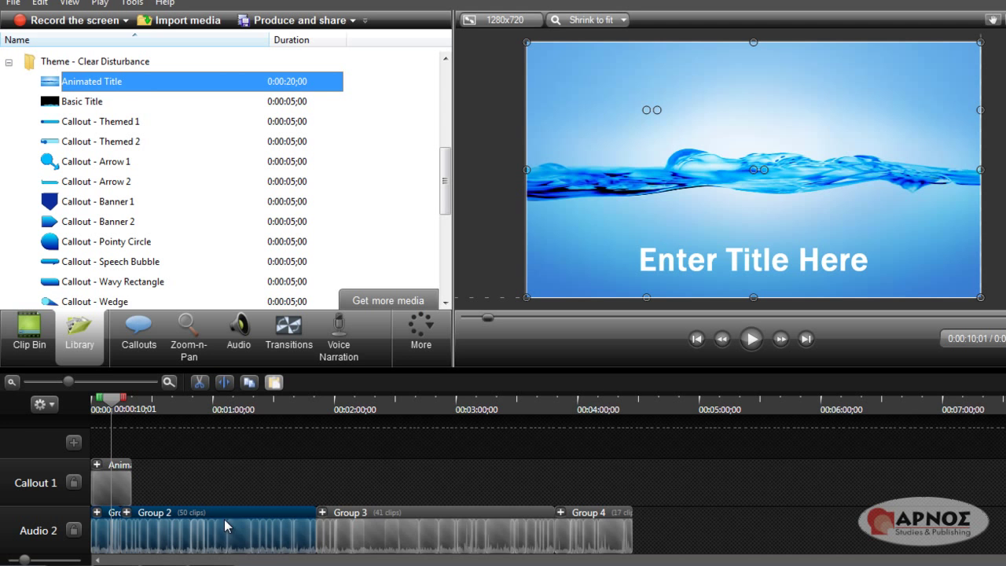
ctrl+click(454, 539)
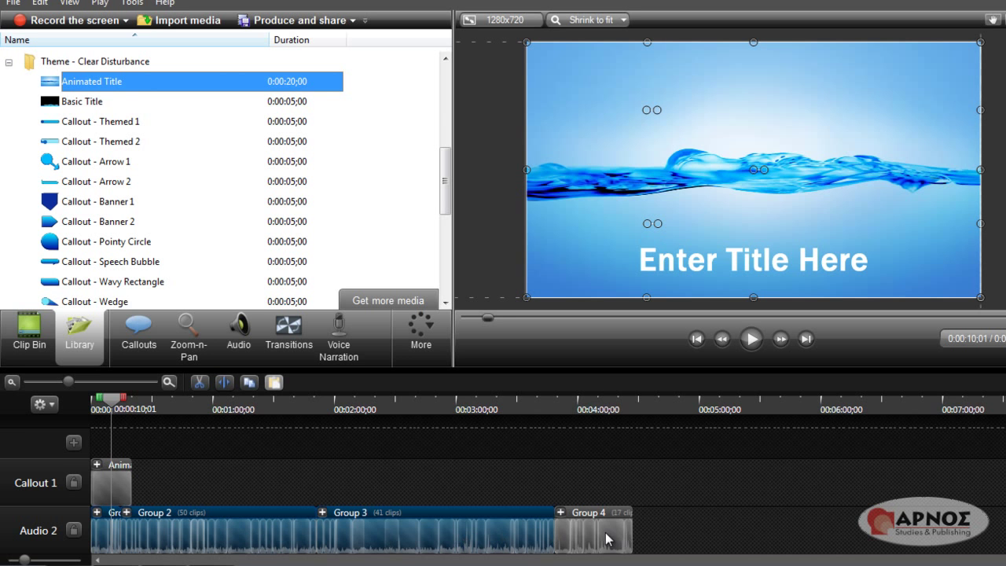
ctrl+click(605, 540)
drag(113, 543, 228, 540)
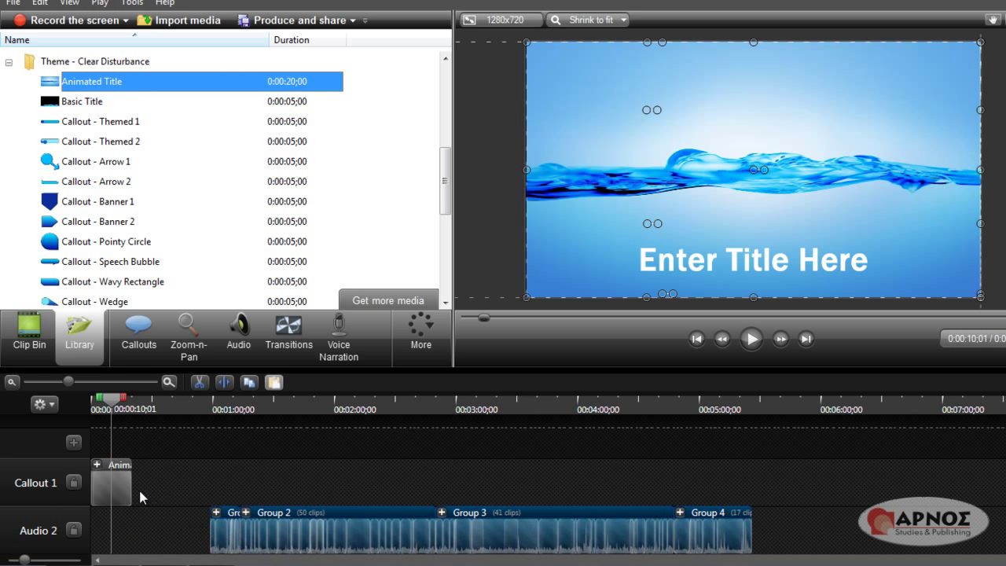
drag(130, 488, 162, 487)
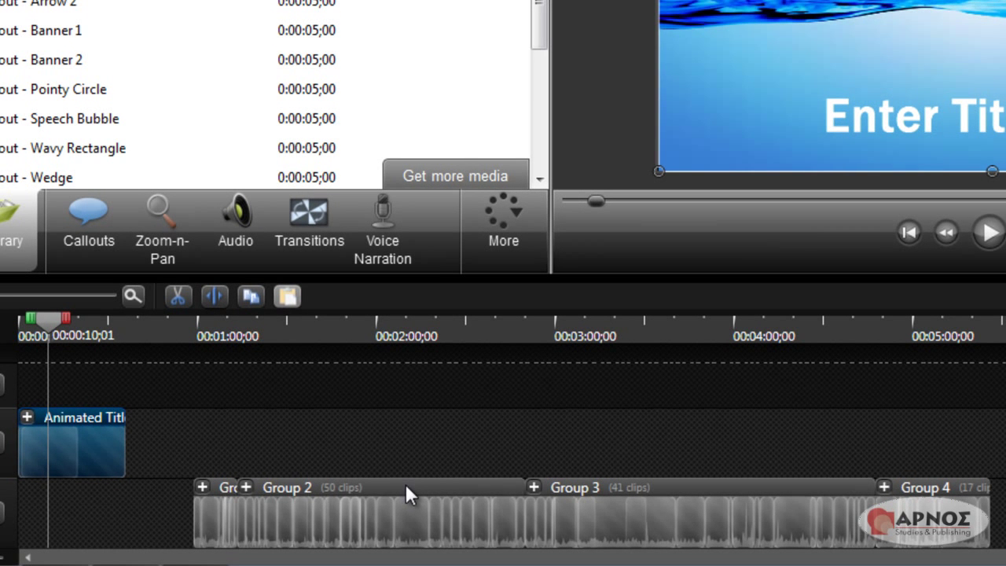
- Open Group 2 on the timeline and expand its first stitched clip
click(246, 488)
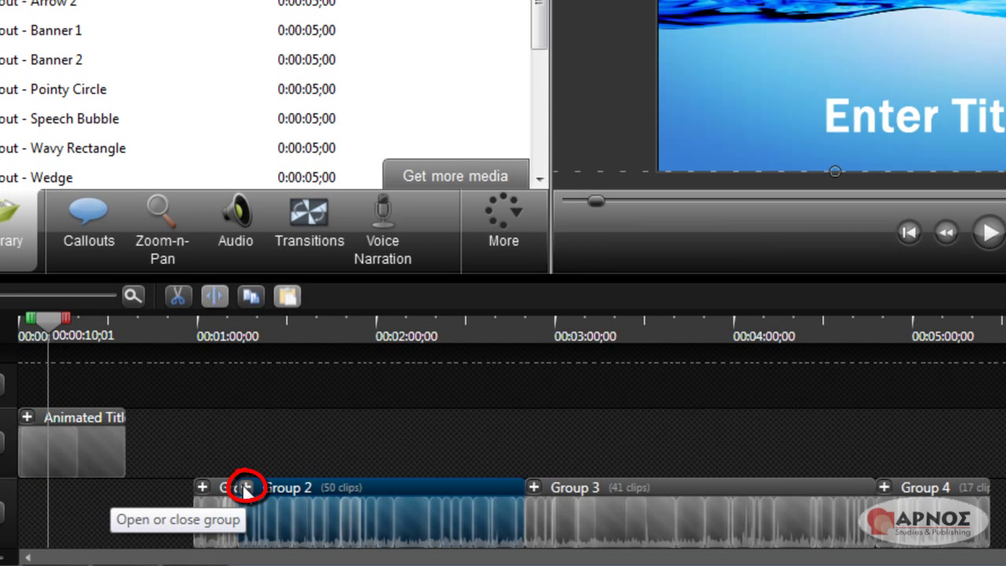
click(246, 488)
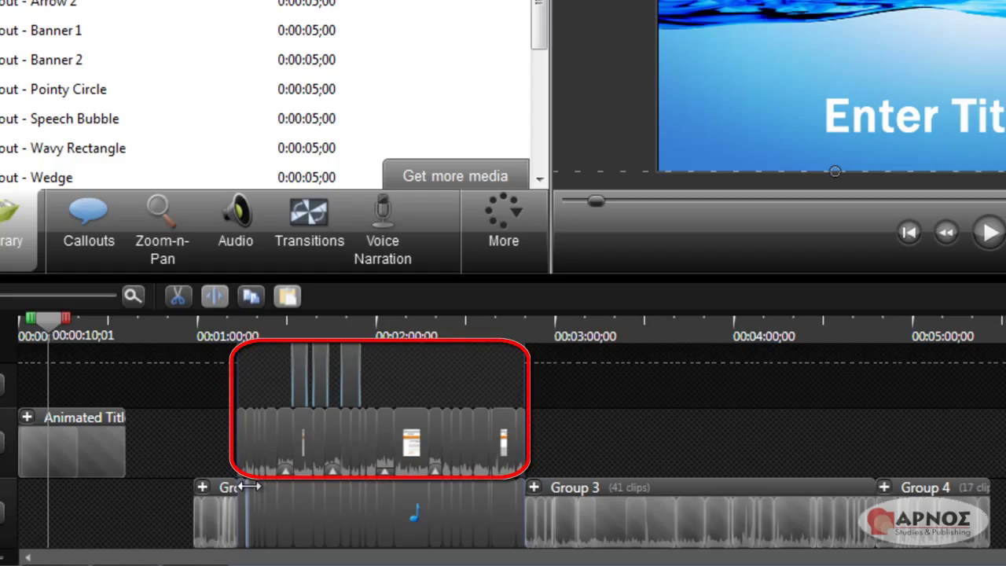
click(291, 479)
click(287, 472)
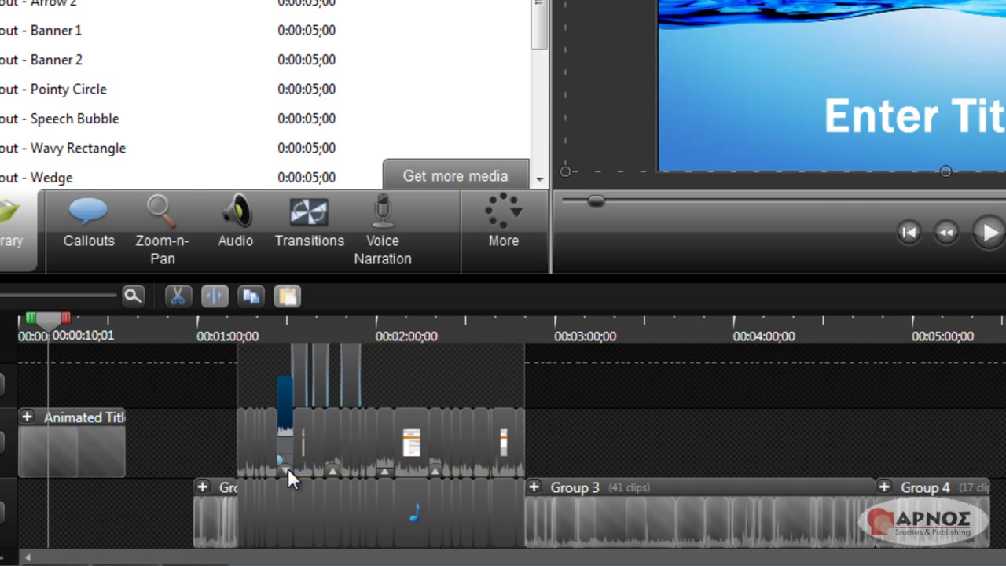
- Inspect the clips and callouts inside Group 2 with the playhead at 00:01:40;11
click(352, 330)
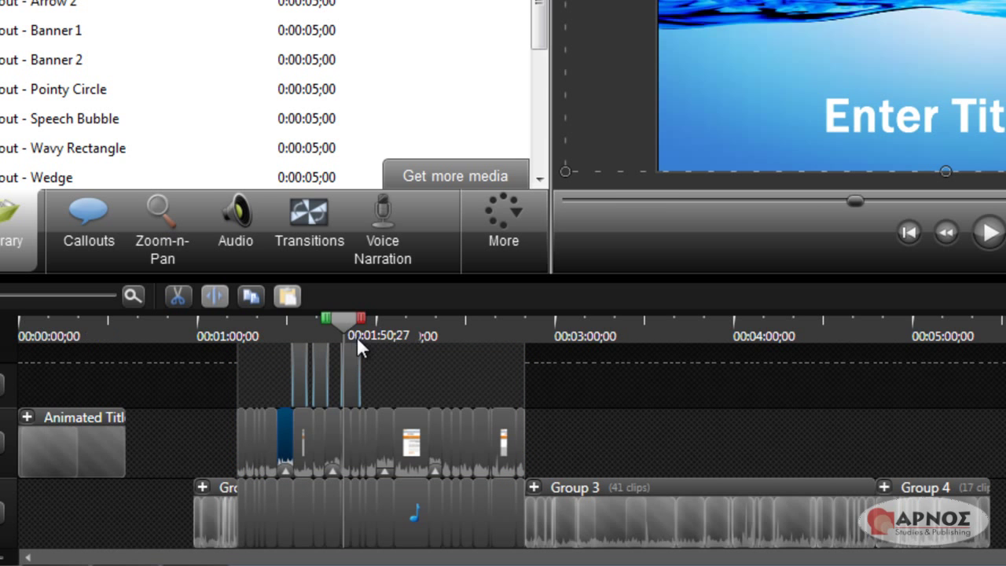
scroll(381, 368, up, 2)
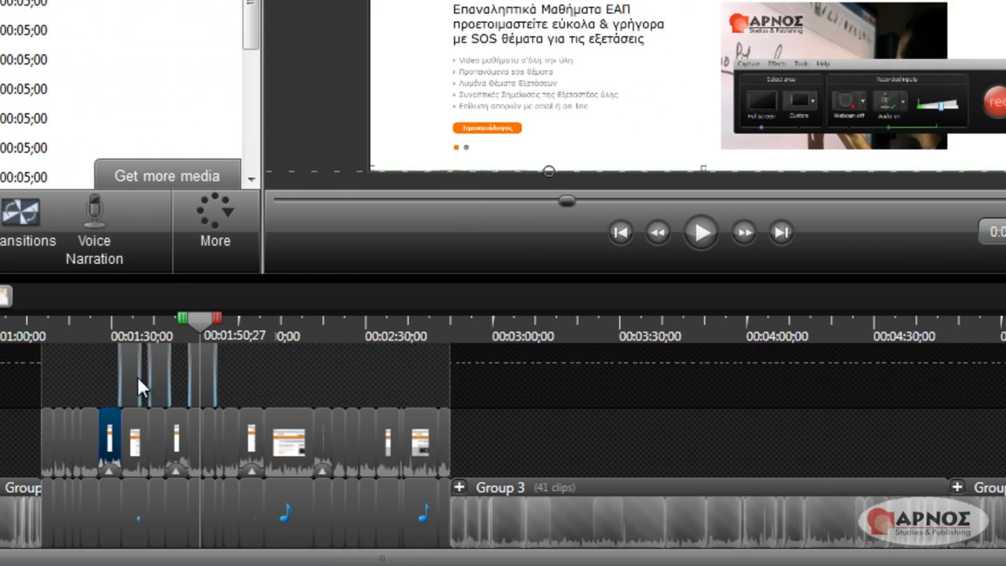
scroll(239, 383, up, 3)
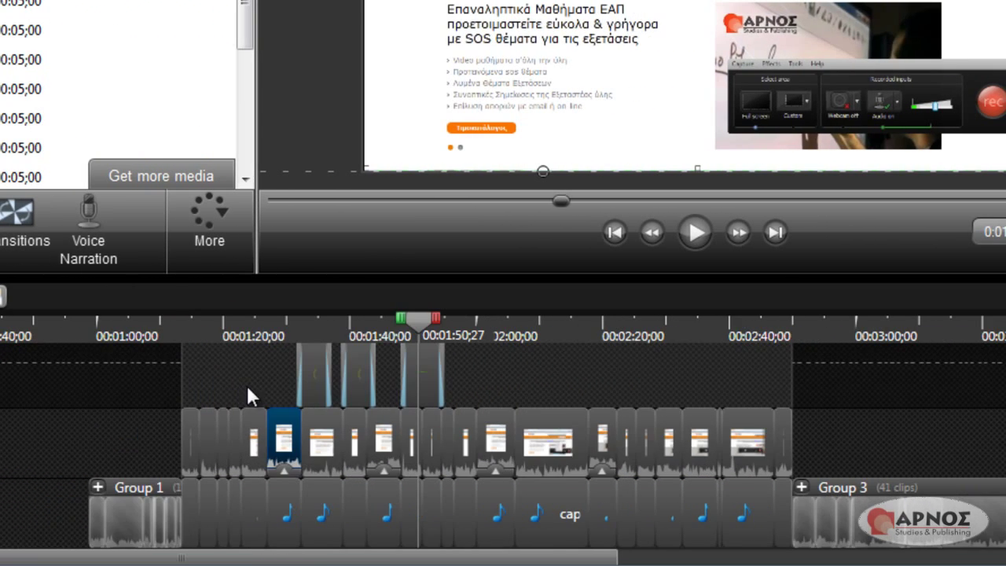
click(317, 319)
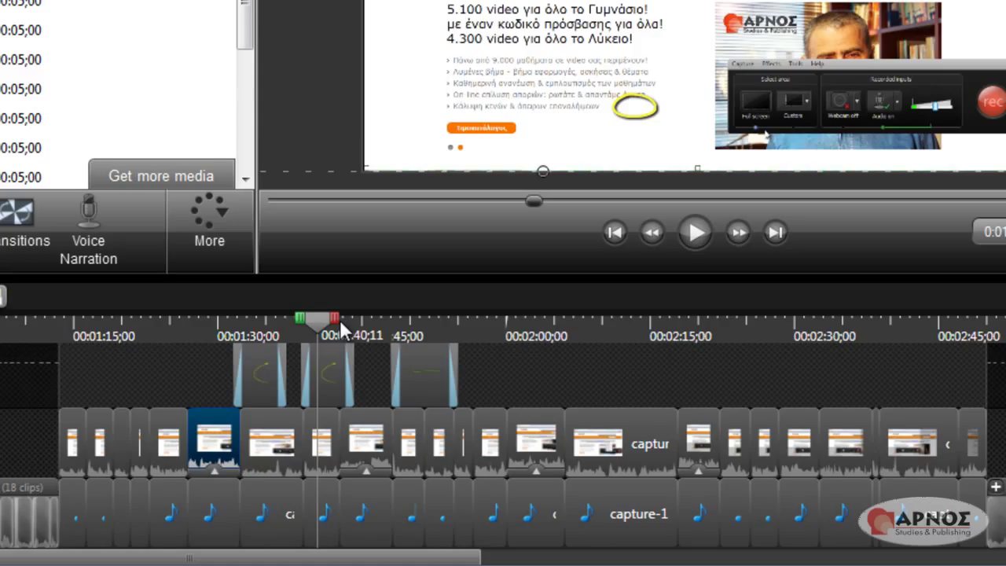
- Group two adjacent capture clips with their audio inside Group 2, and check the nesting by collapsing and reopening Group 2
ctrl+click(260, 443)
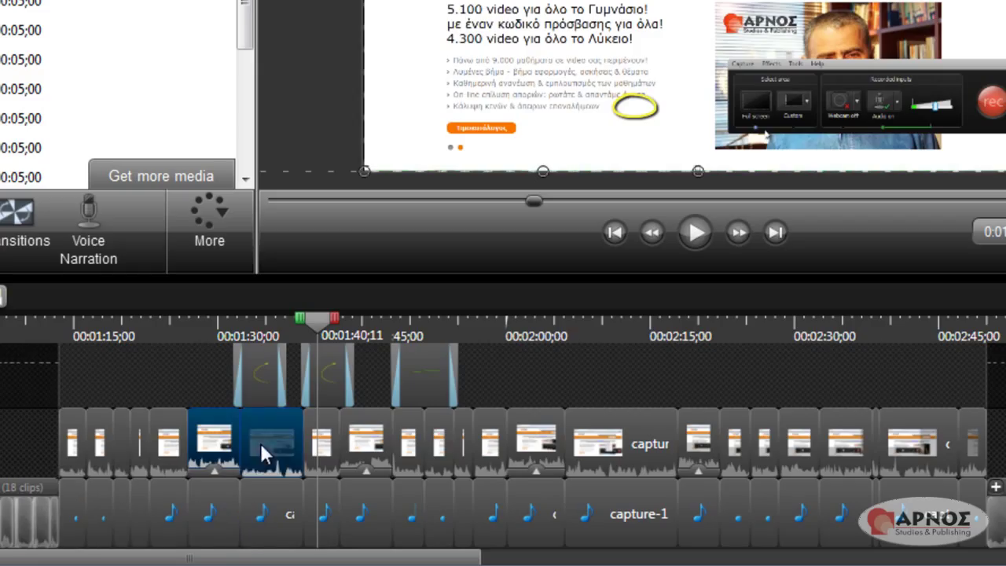
ctrl+click(263, 523)
ctrl+click(211, 515)
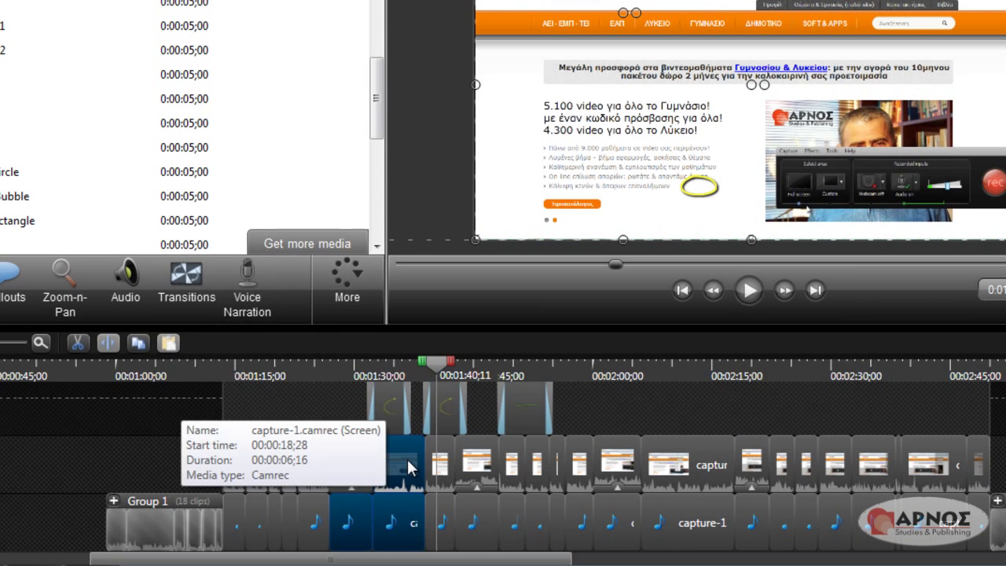
right_click(407, 459)
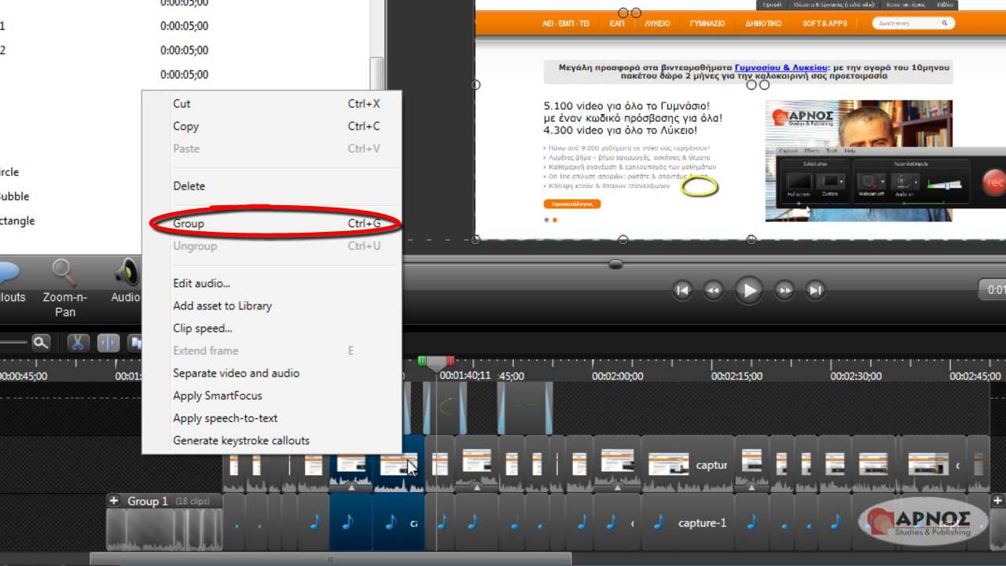
click(180, 228)
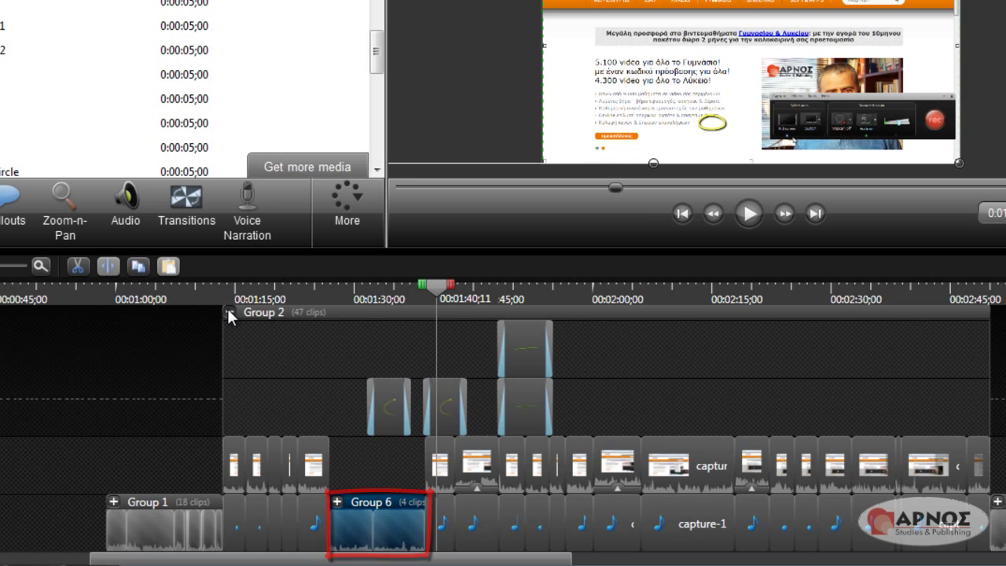
click(229, 312)
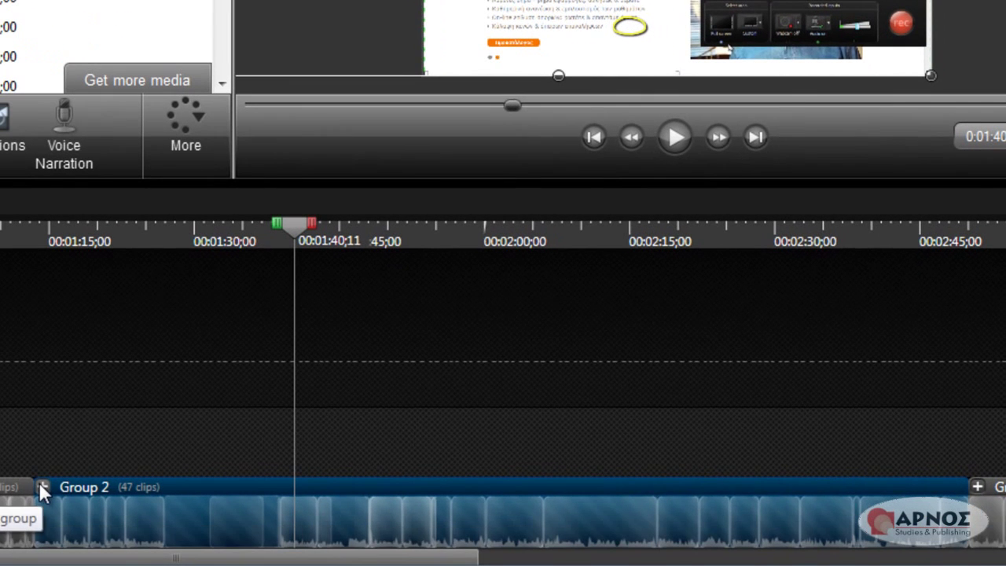
click(41, 485)
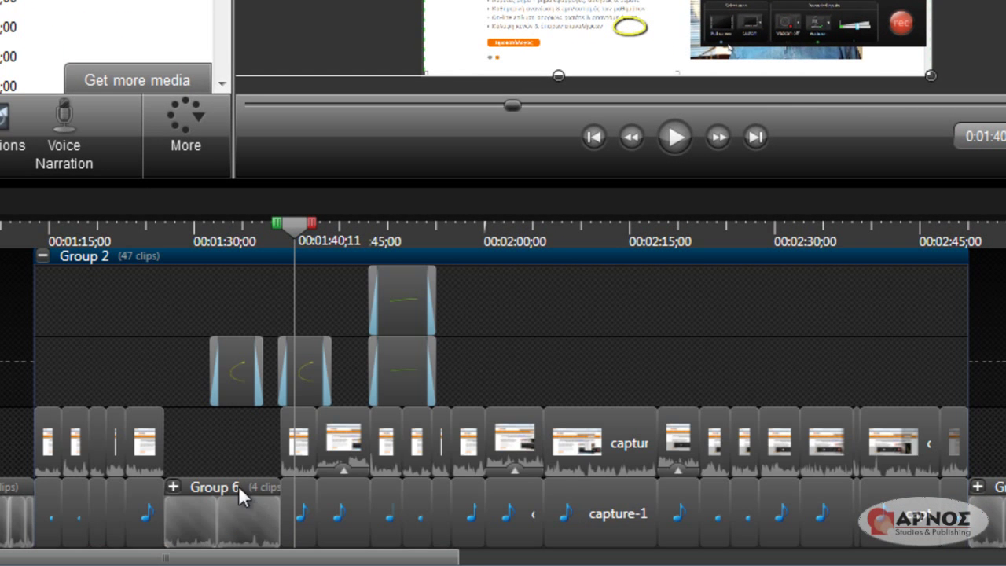
- Add a marker at 00:01:28;28 over Group 6 and move that nested group up to the top track inside Group 2
click(185, 245)
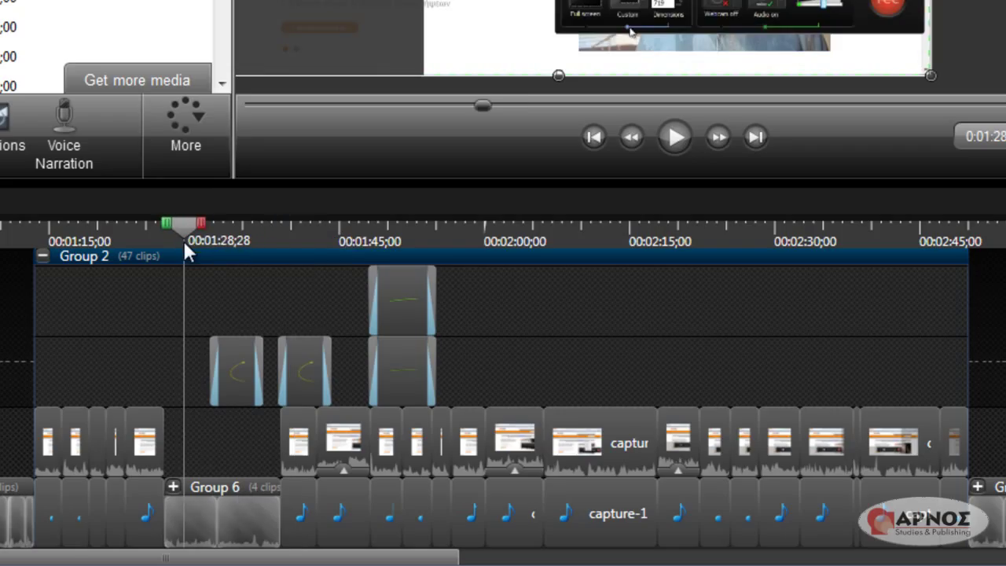
key(m)
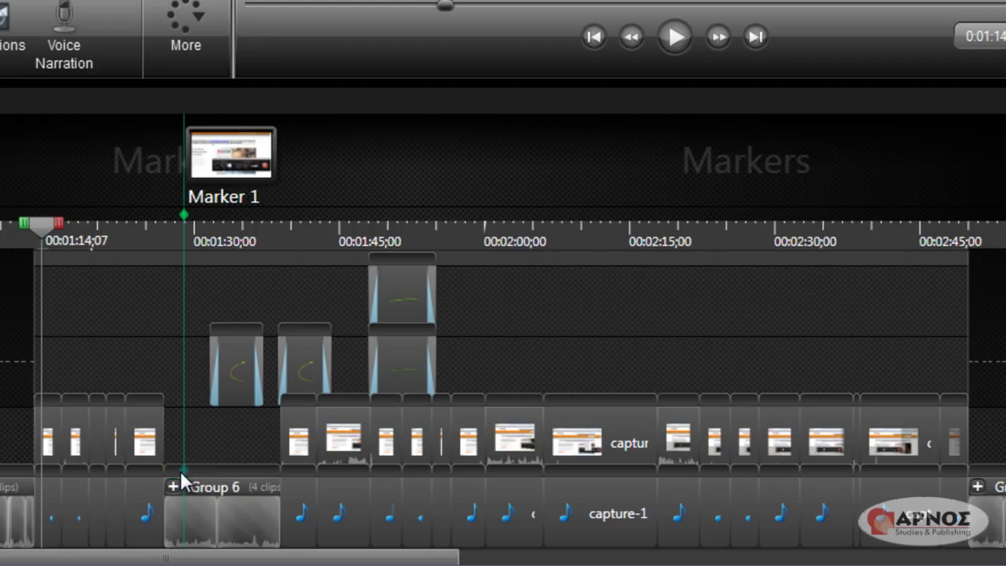
click(219, 529)
mouse_move(286, 385)
mouse_down()
mouse_move(314, 377)
mouse_move(251, 303)
mouse_up()
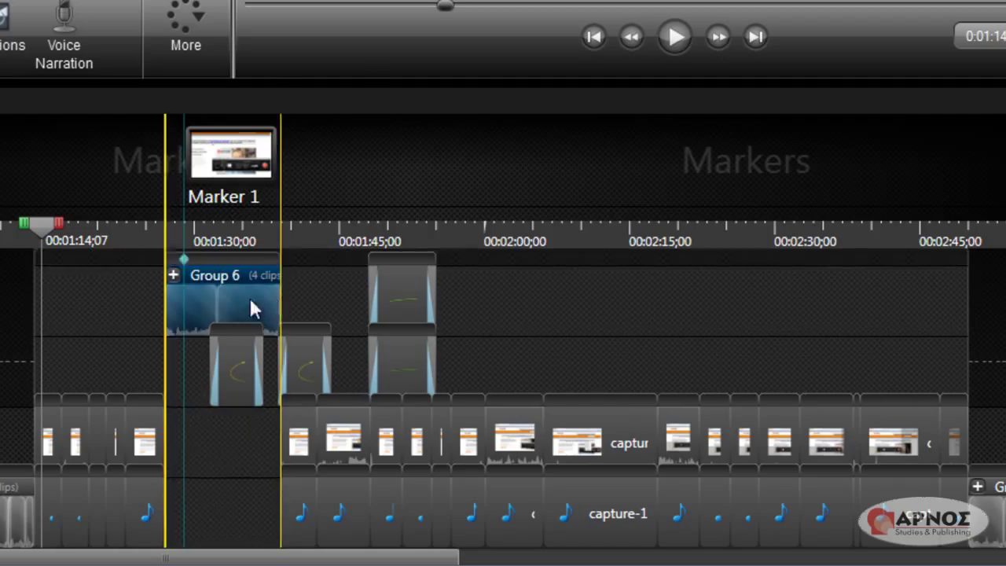
- Slide Group 6 with its marker along the top track to about 00:02:15, and undo both of the group's moves
drag(553, 301, 718, 309)
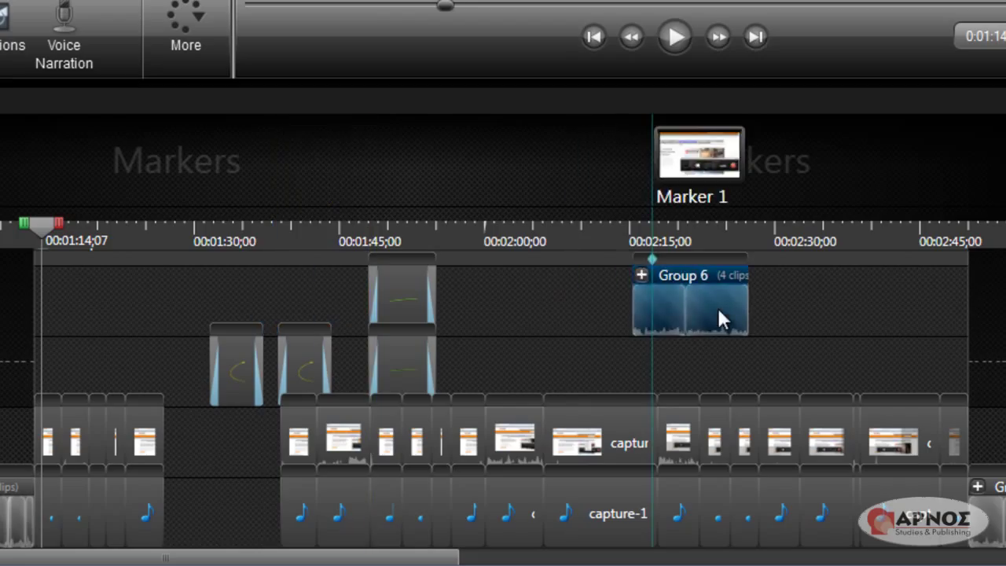
key(ctrl+z)
key(ctrl+z)
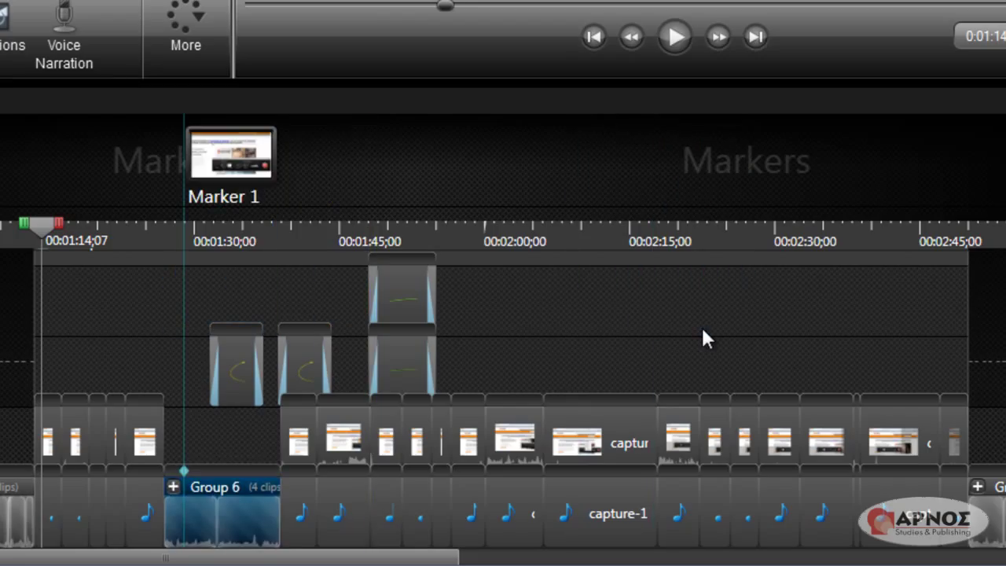
- Collapse Group 2 on the timeline and hide the marker view
scroll(699, 327, up, 1)
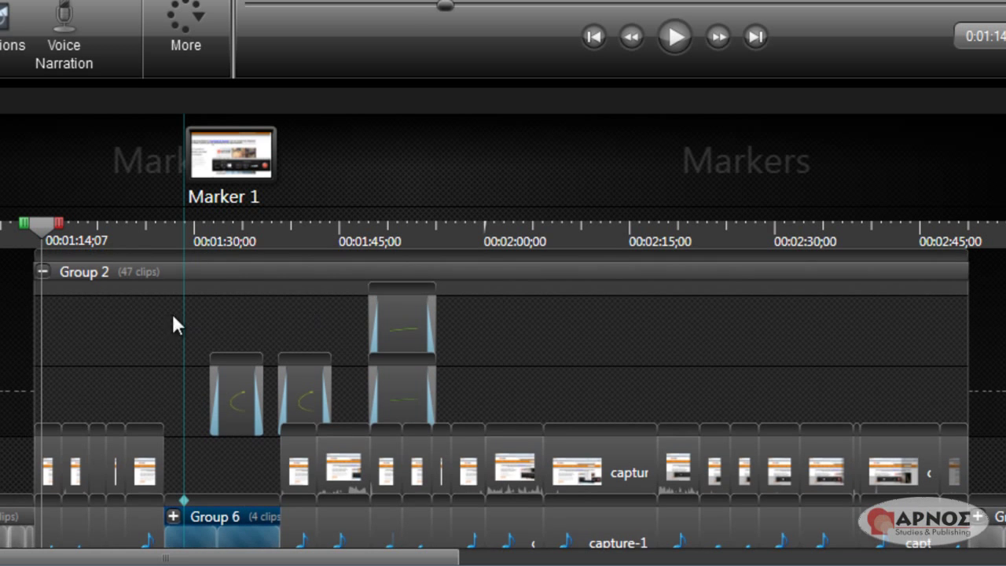
click(43, 271)
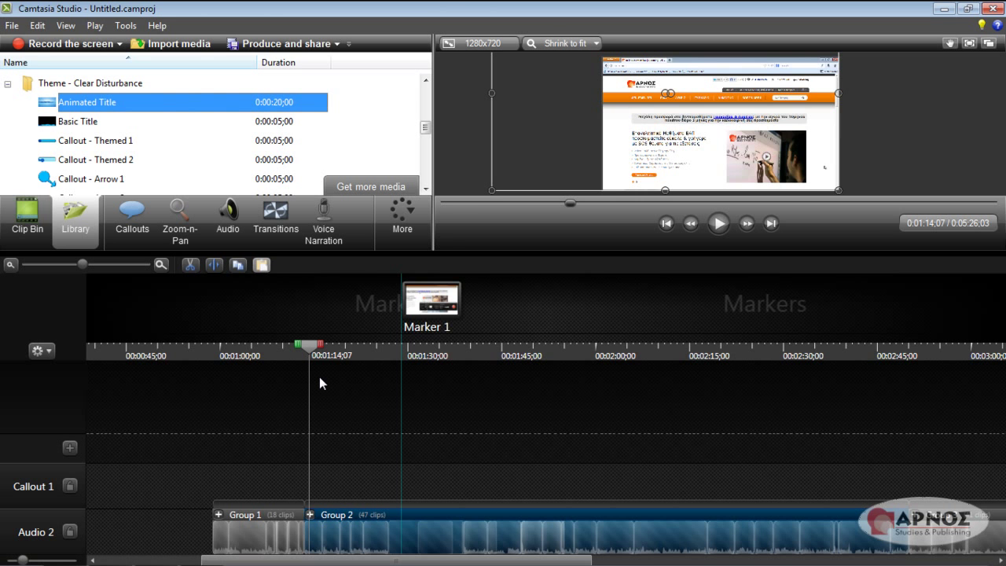
click(38, 351)
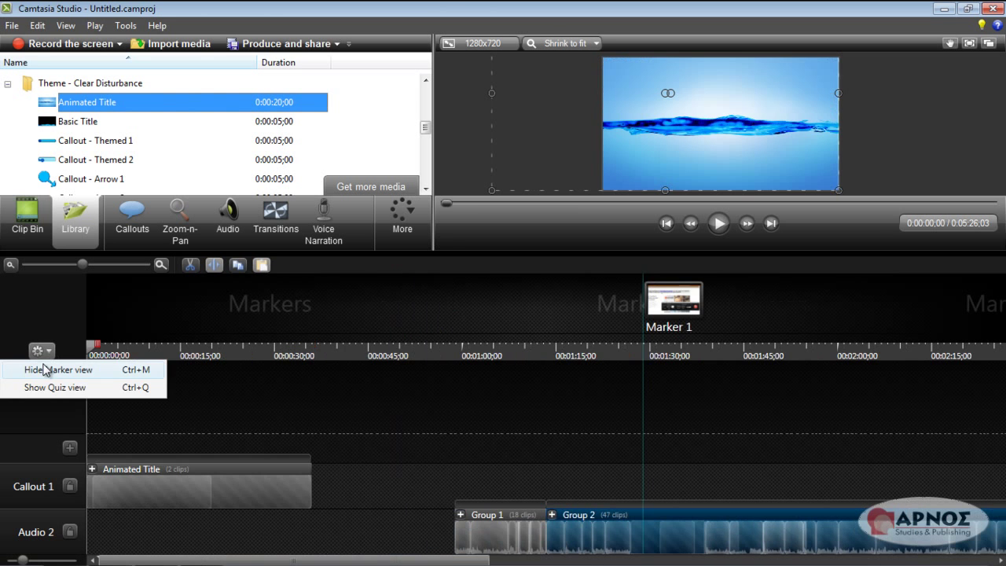
click(48, 370)
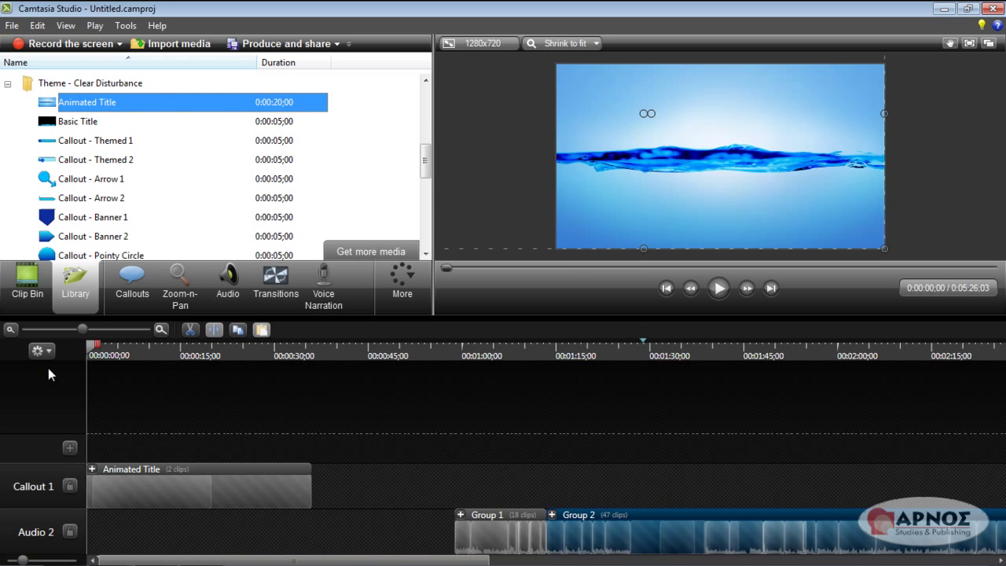
- Expand the Animated Title group and examine its text callout and Clear Disturbance video clip
click(149, 497)
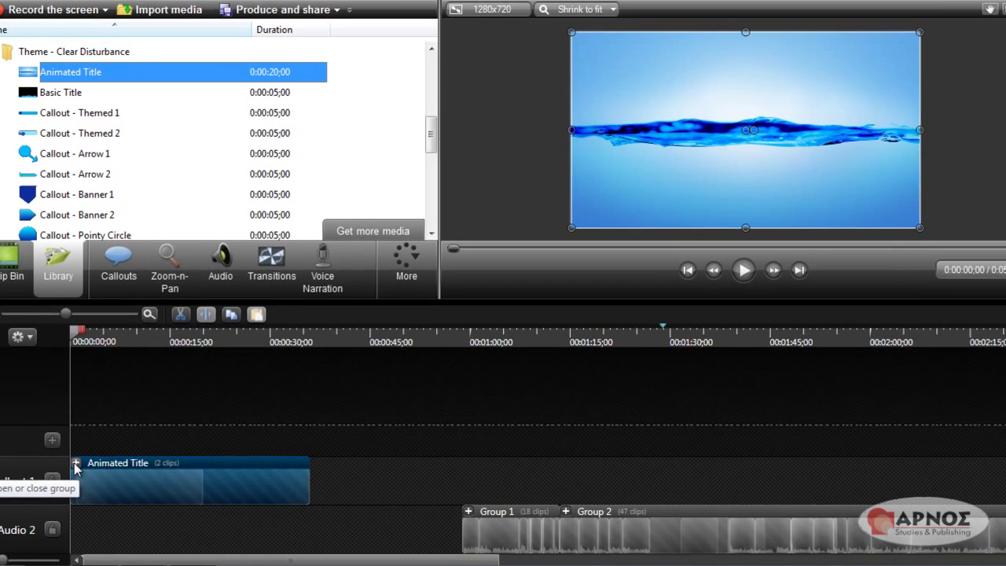
click(91, 471)
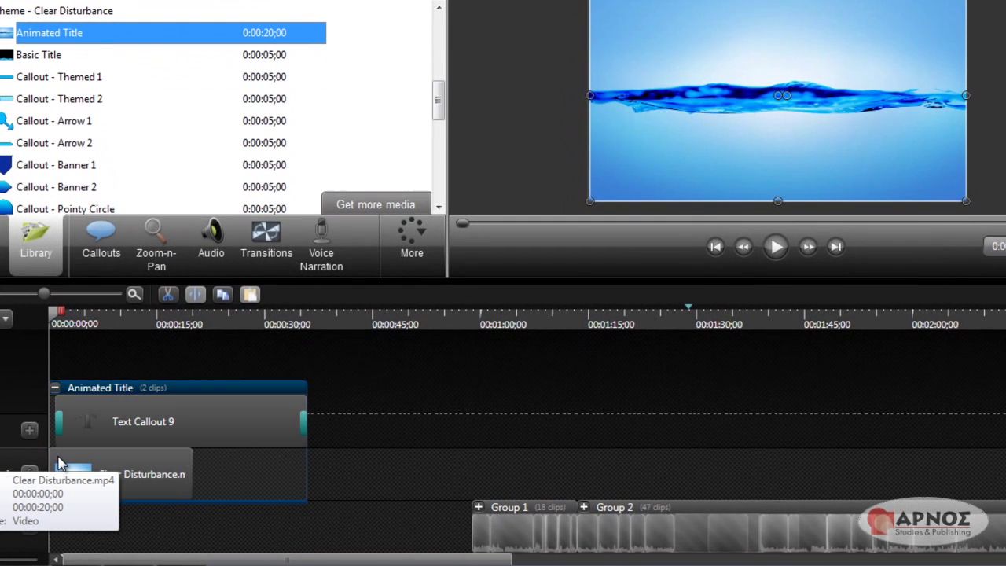
click(231, 427)
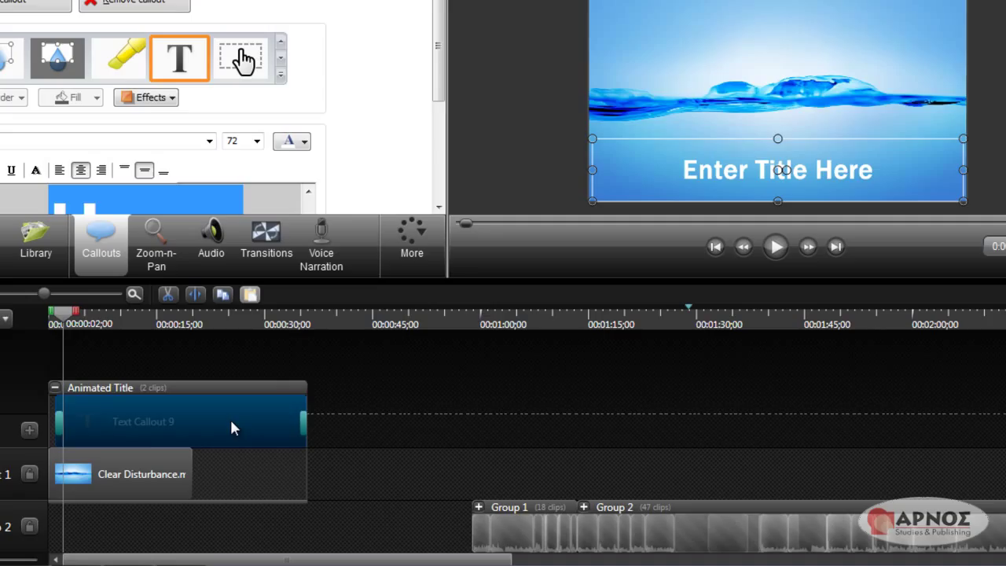
click(128, 478)
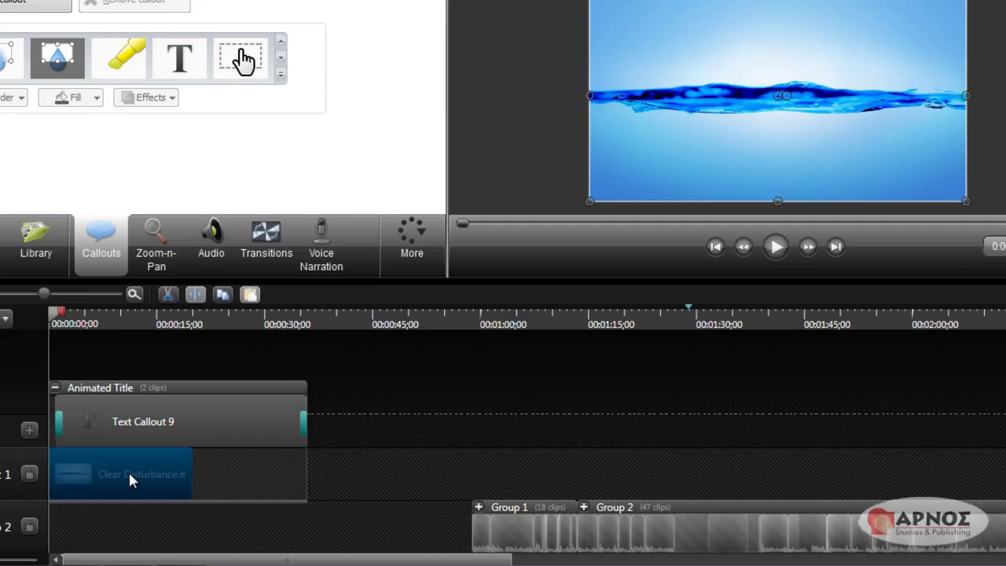
- Replace the placeholder text of the title callout with "Η εμφάνιση στον Browser"
click(171, 419)
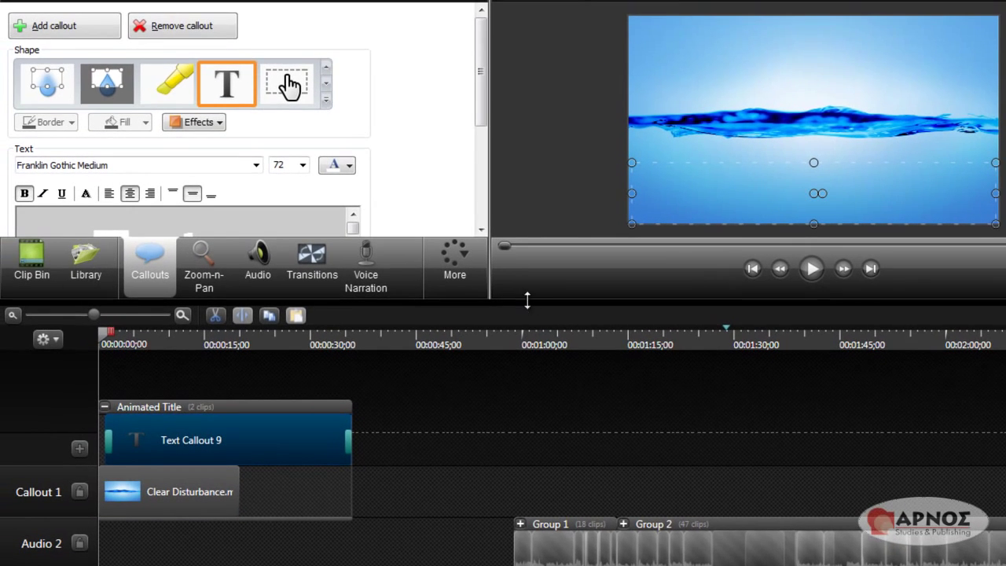
drag(528, 295, 519, 334)
scroll(482, 130, down, 3)
click(279, 132)
key(ctrl+a)
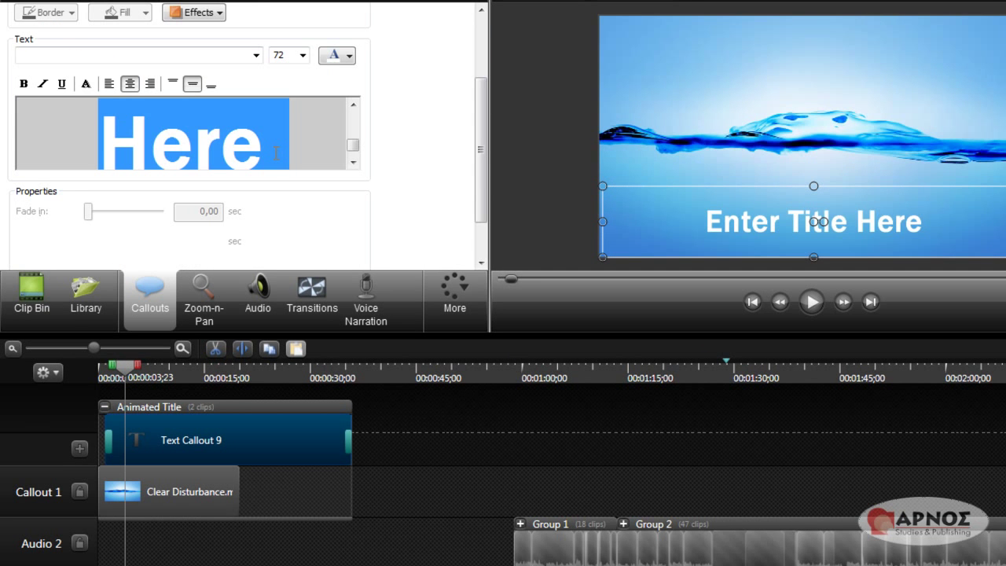
key(Delete)
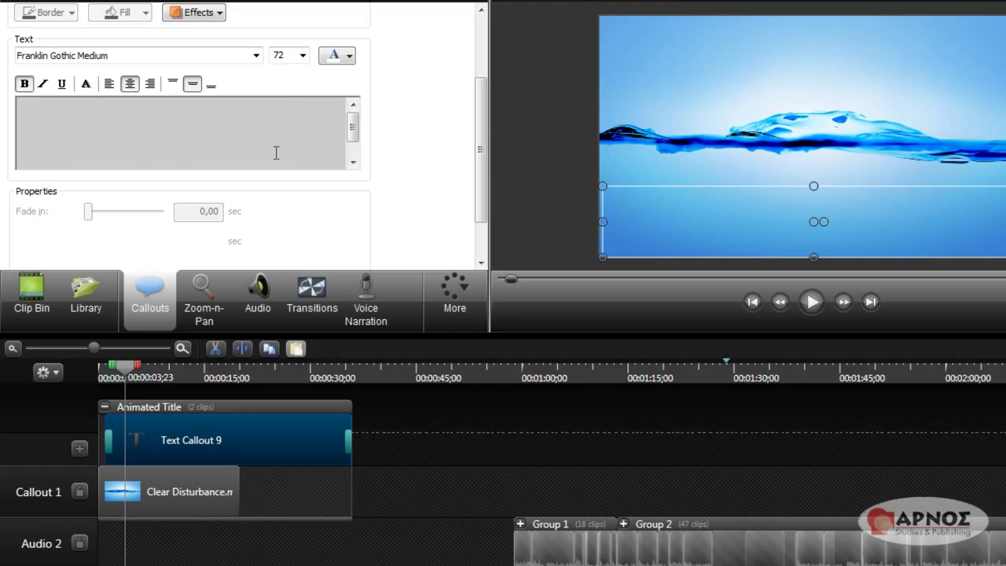
text(Η εμφάνιση στον Browser)
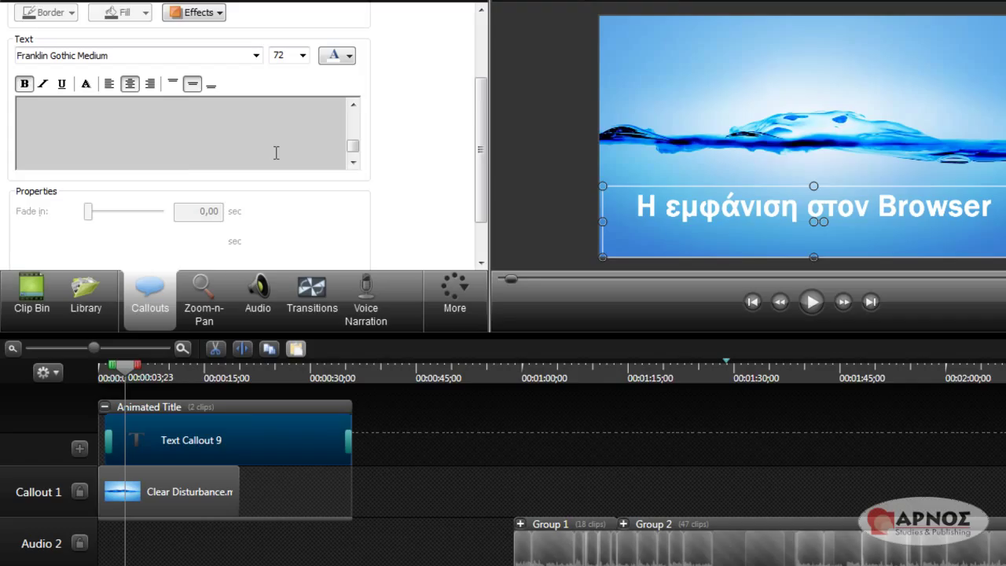
- Add a second line reading "χρησιμοποιώντας tabs" to the title callout at font size 28
click(302, 57)
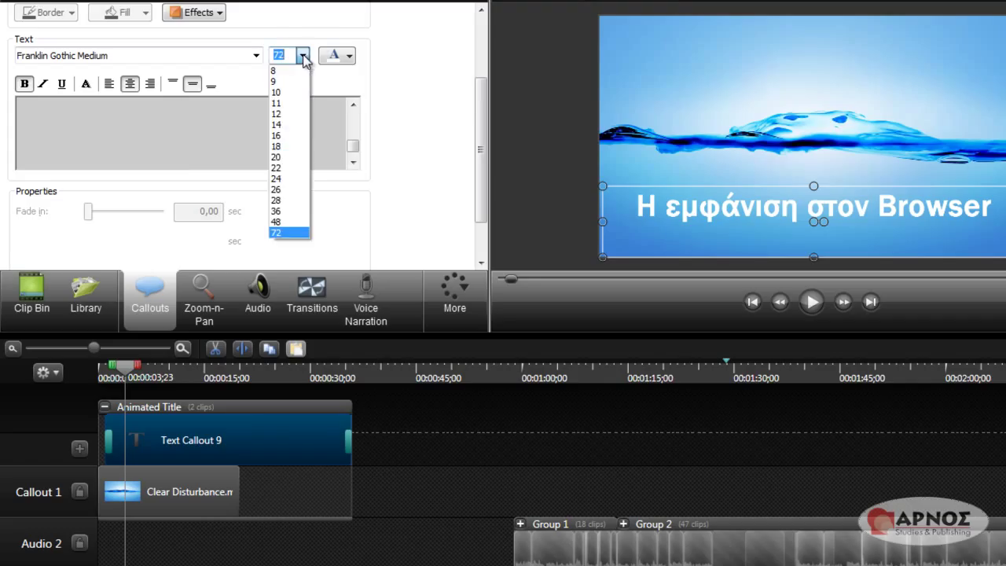
click(279, 200)
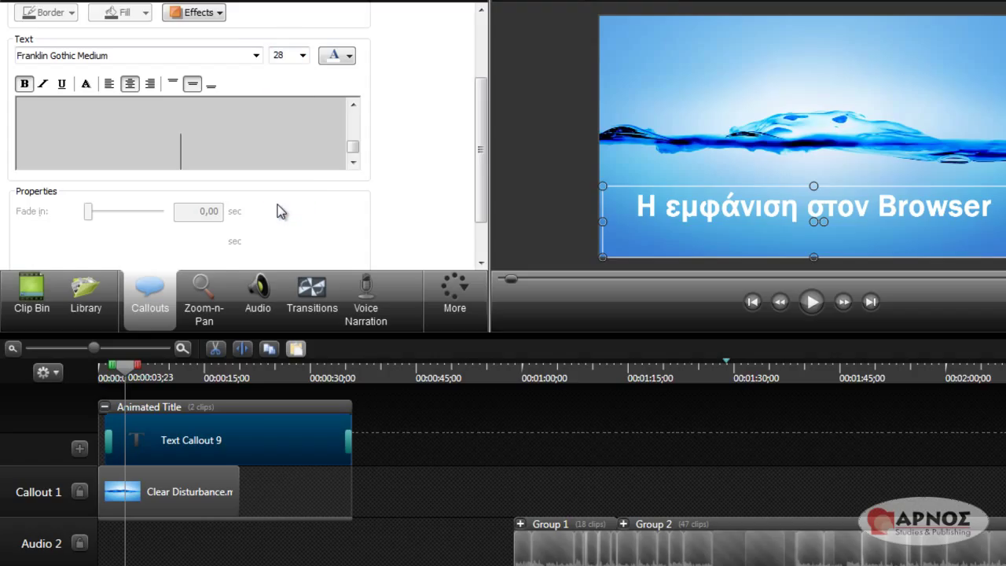
text(χρησιμοποιώντας tabs)
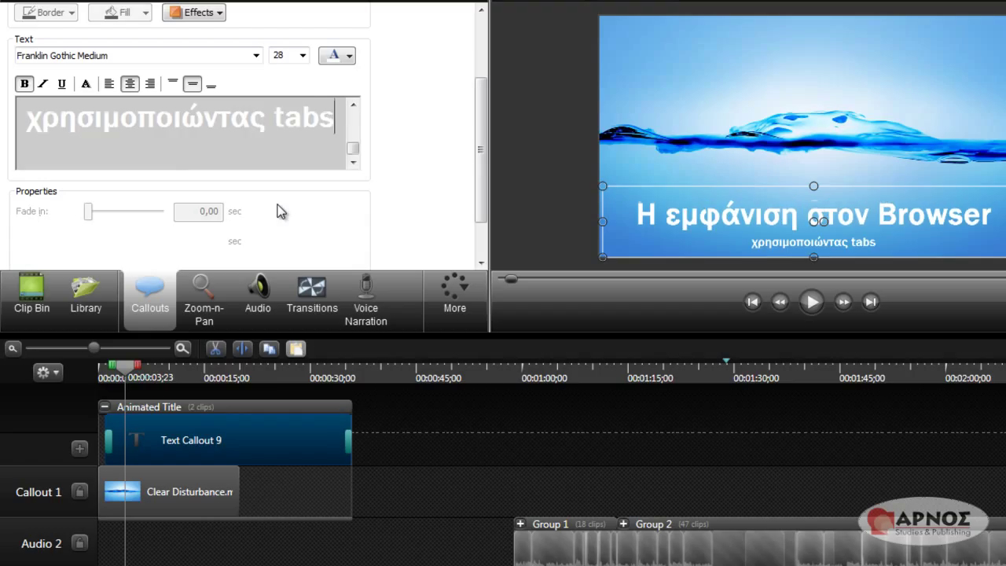
- Colour the title callout's second line, "χρησιμοποιώντας tabs", dark red
click(302, 60)
click(303, 62)
click(351, 56)
click(353, 129)
triple_click(314, 121)
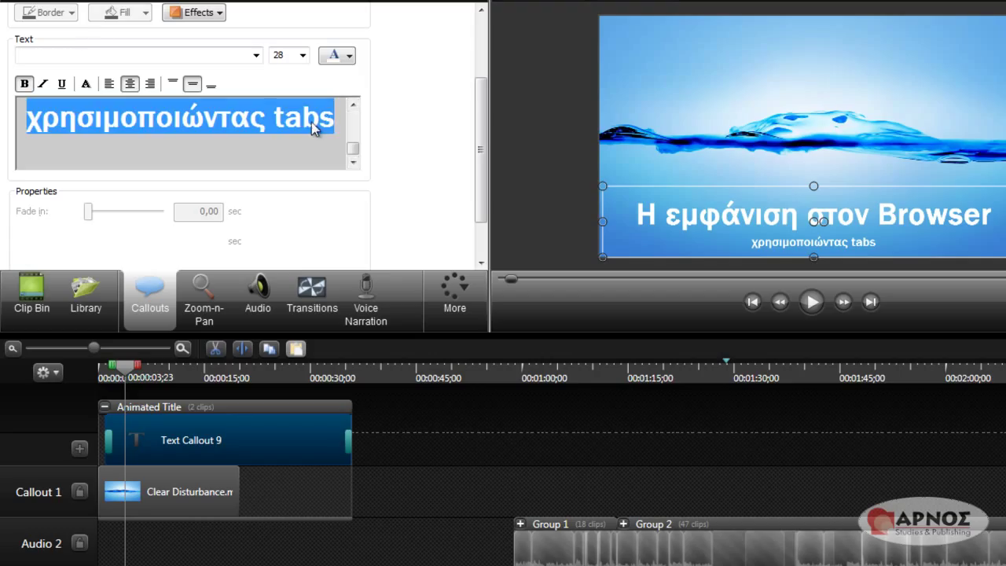
click(351, 56)
click(347, 105)
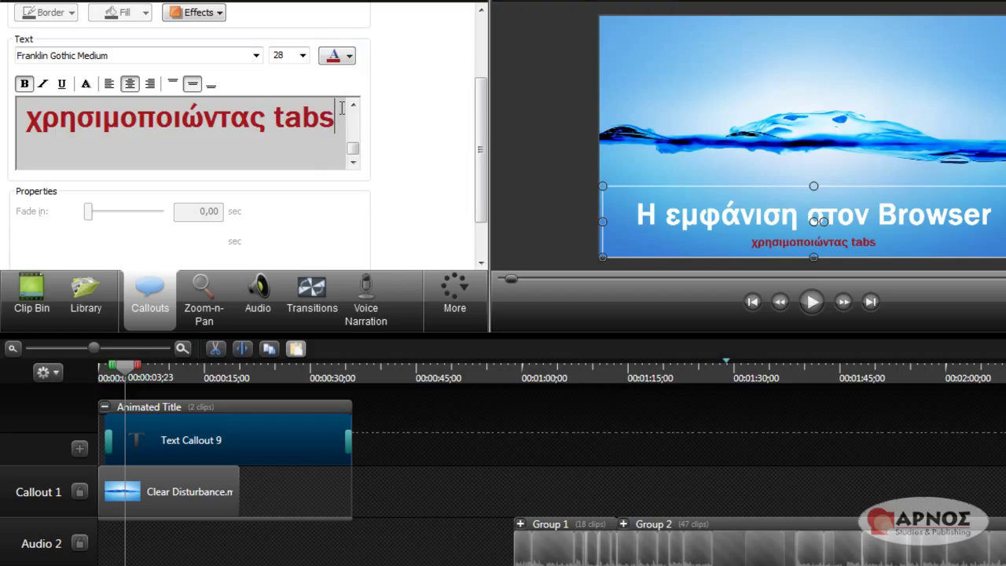
- Collapse the Animated Title group and preview the title from the beginning of the timeline
click(409, 437)
click(115, 372)
drag(115, 373, 98, 373)
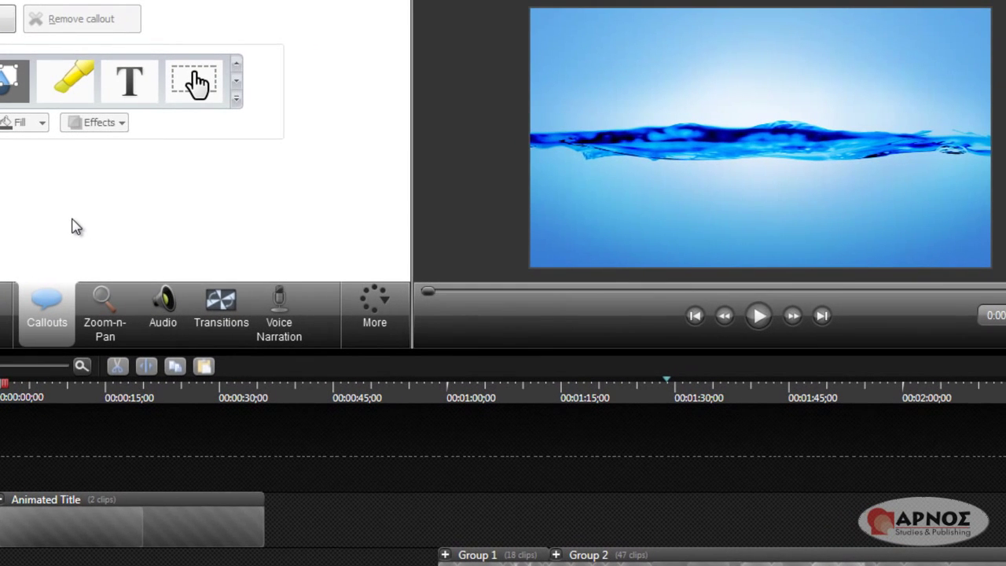
key(space)
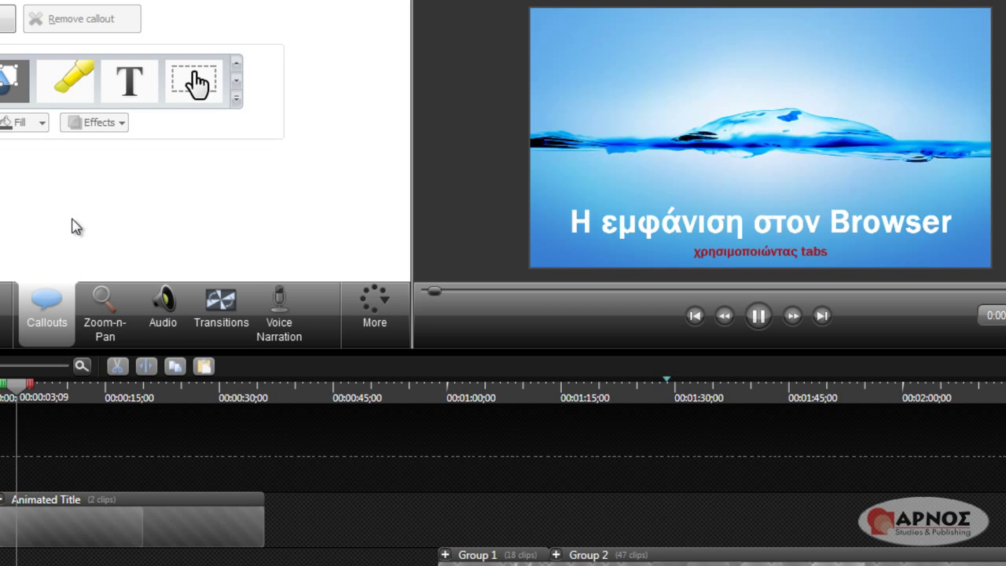
key(space)
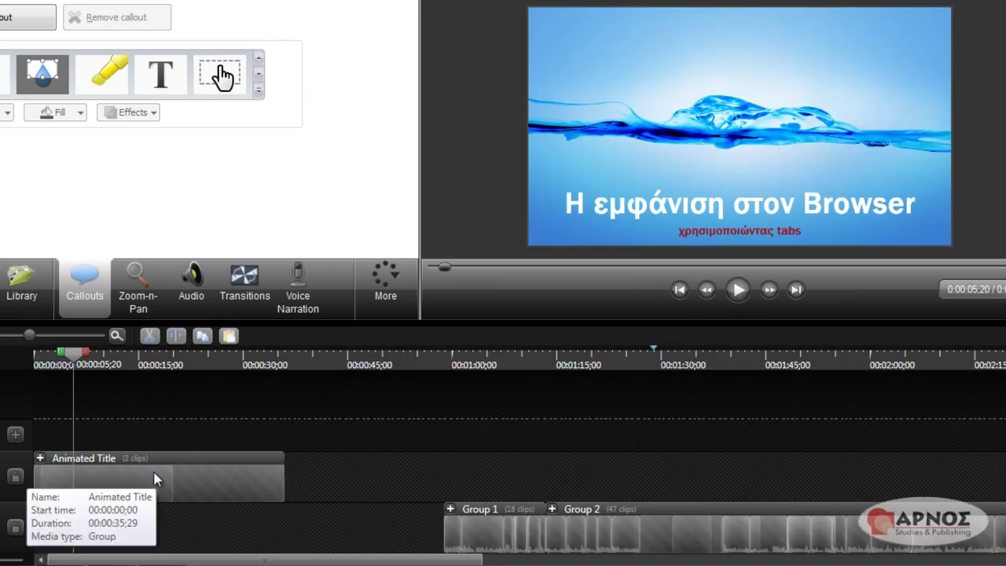
- Move the Animated Title group down onto the Audio 2 track and remove the emptied Callout 1 track
drag(160, 476, 160, 542)
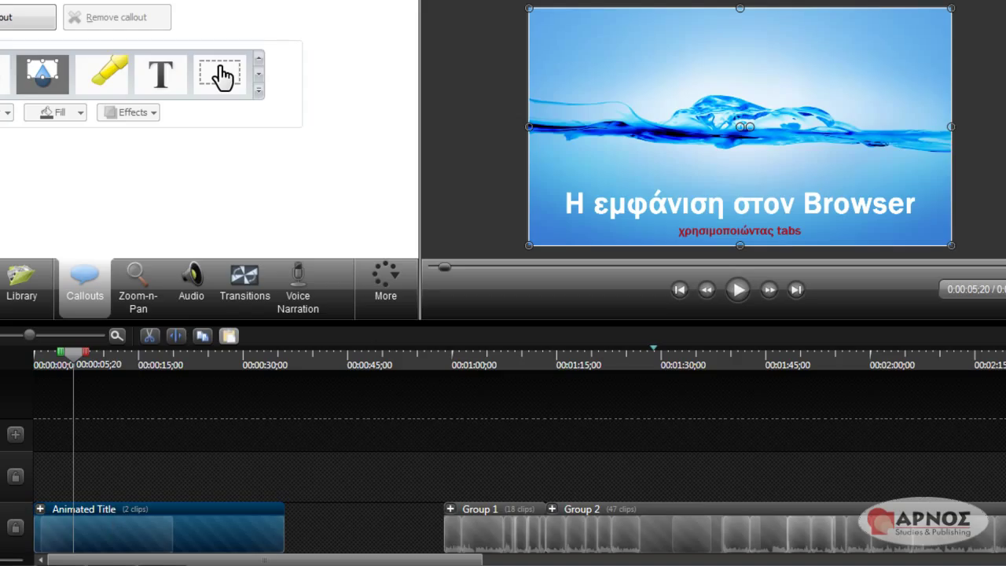
right_click(1, 469)
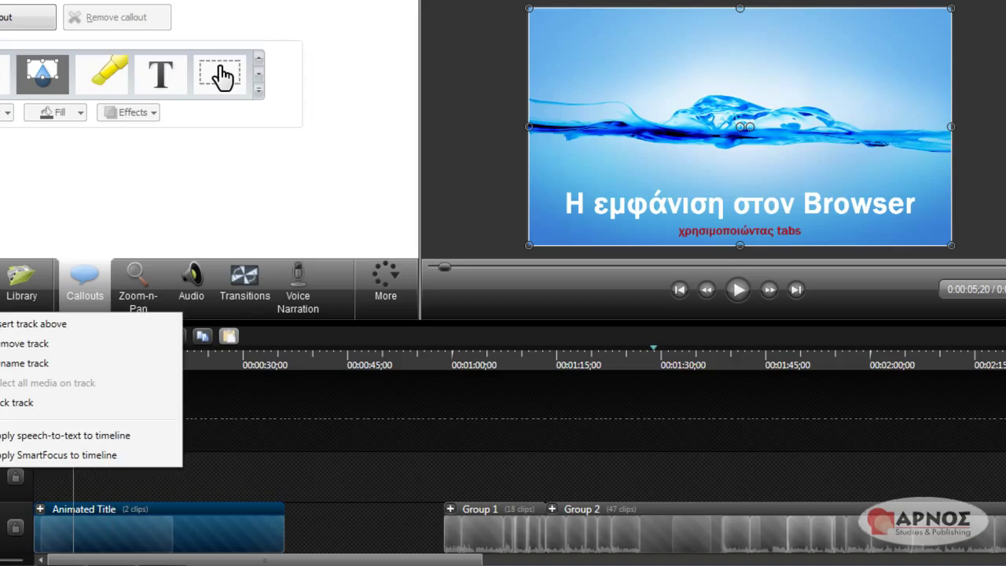
click(27, 343)
- Increase the height of the Audio 2 track and shorten the Animated Title group to about 6 seconds
drag(4, 502, 1, 422)
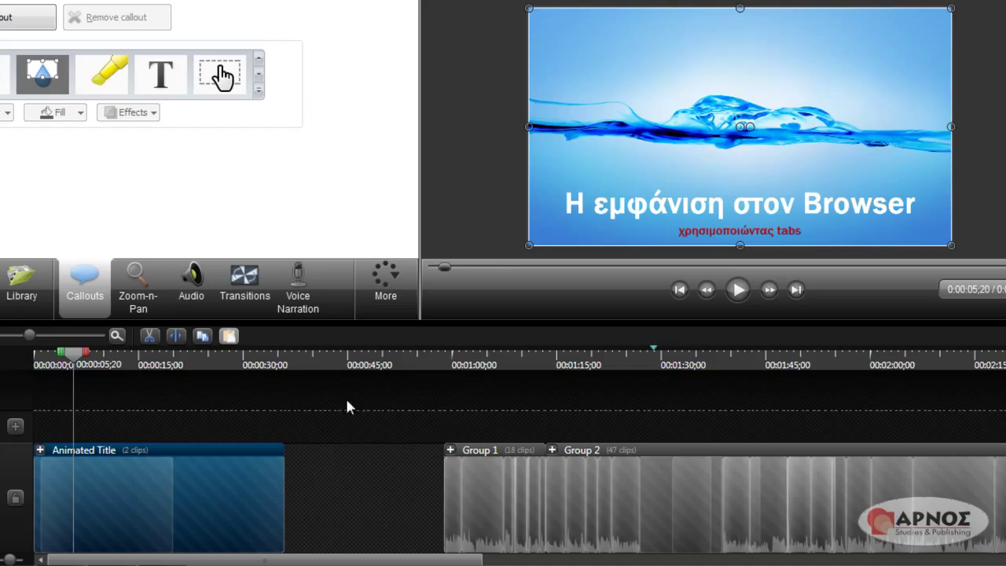
click(285, 365)
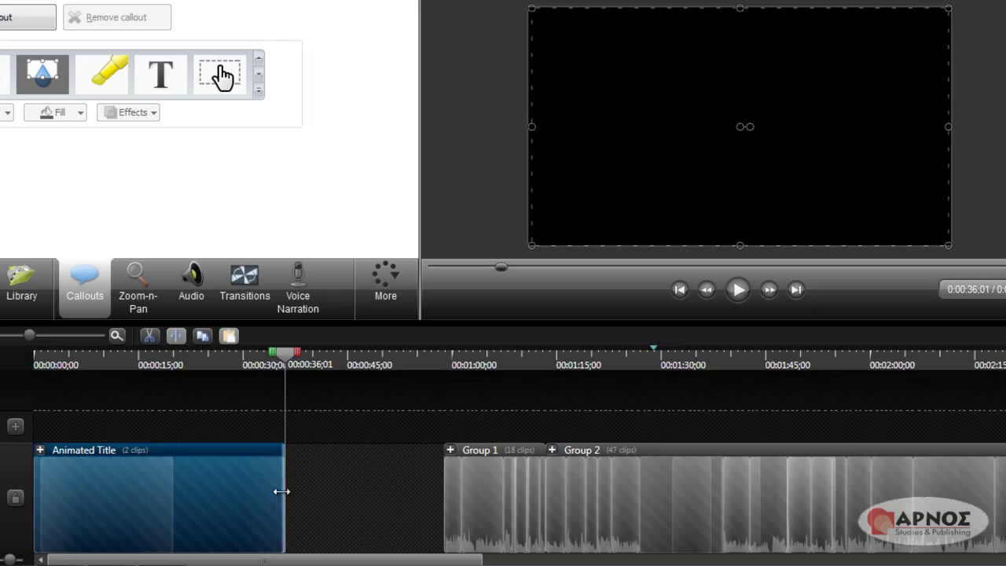
drag(282, 492, 70, 496)
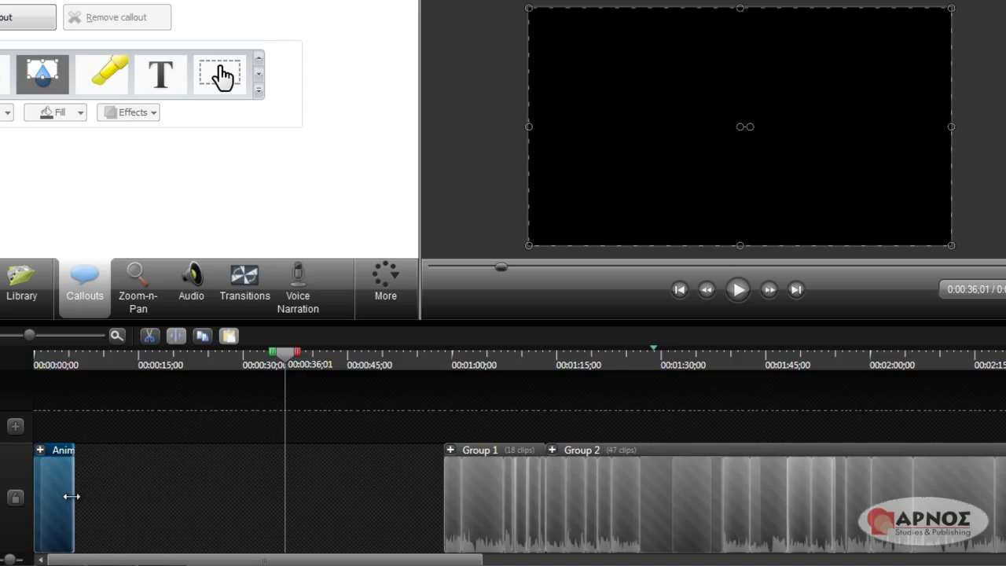
- Close the timeline gaps by moving Group 1 against the Animated Title and Group 2 against Group 1
click(387, 490)
drag(469, 503, 90, 515)
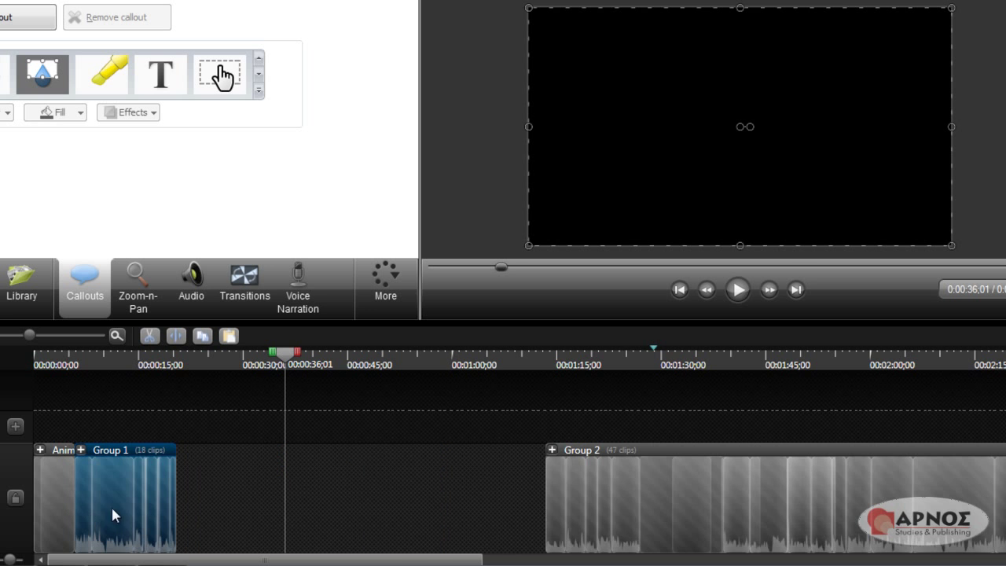
drag(550, 511, 182, 503)
- Play the joined timeline from the start through the title into Group 1, stopping at 00:00:15;28
drag(285, 356, 16, 379)
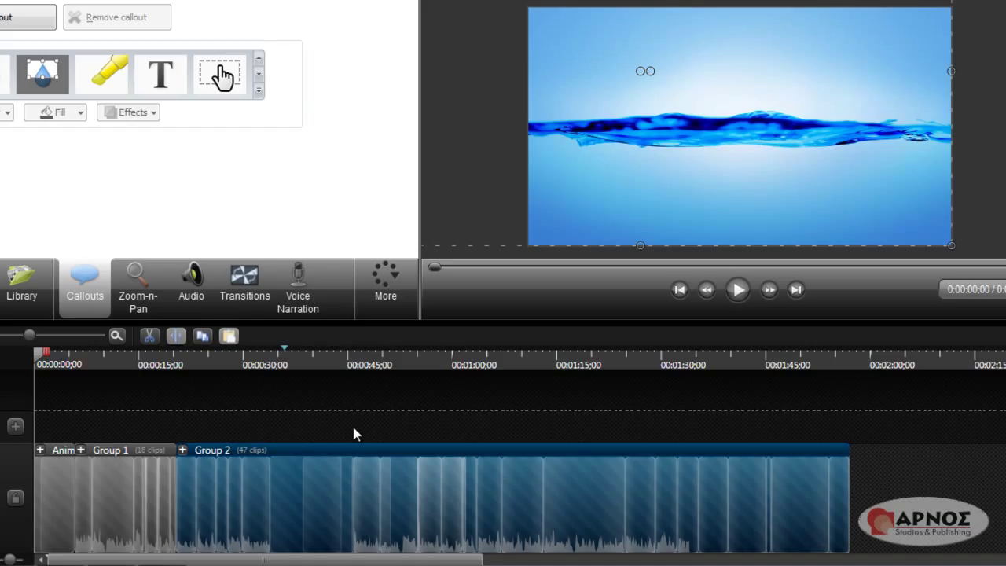
click(391, 431)
key(space)
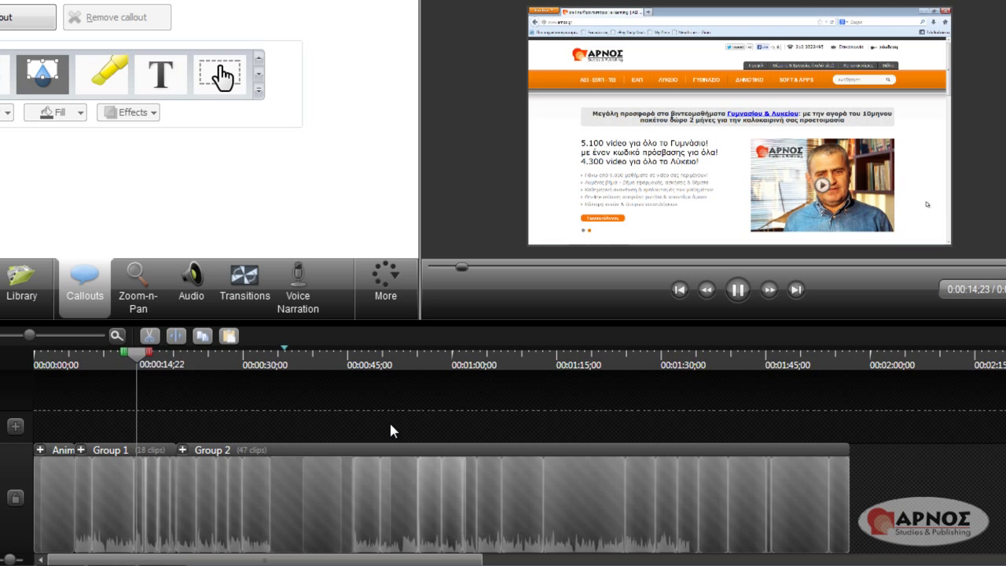
key(space)
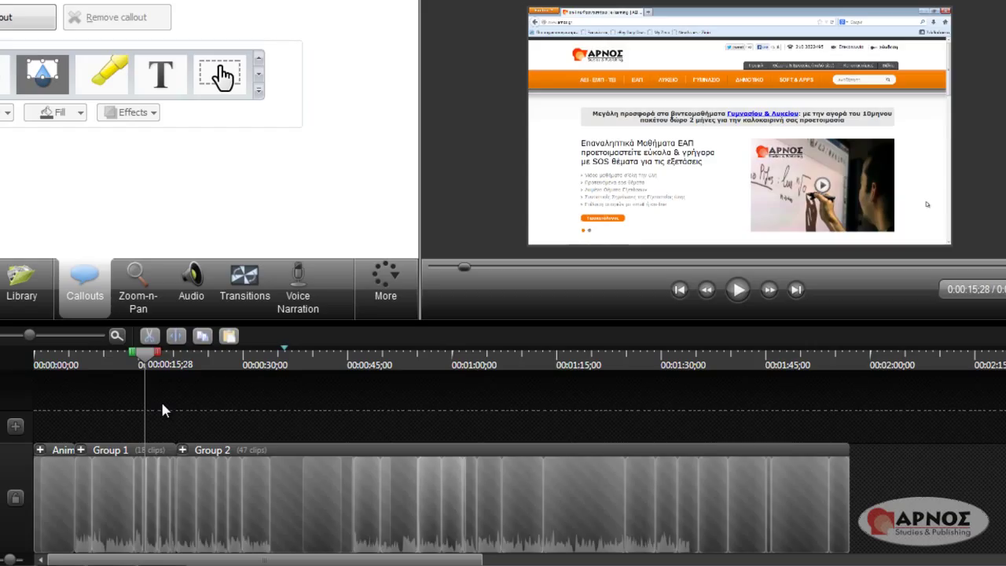
- Add a Wheel transition at the joint between the Animated Title and Group 1
drag(146, 355, 75, 354)
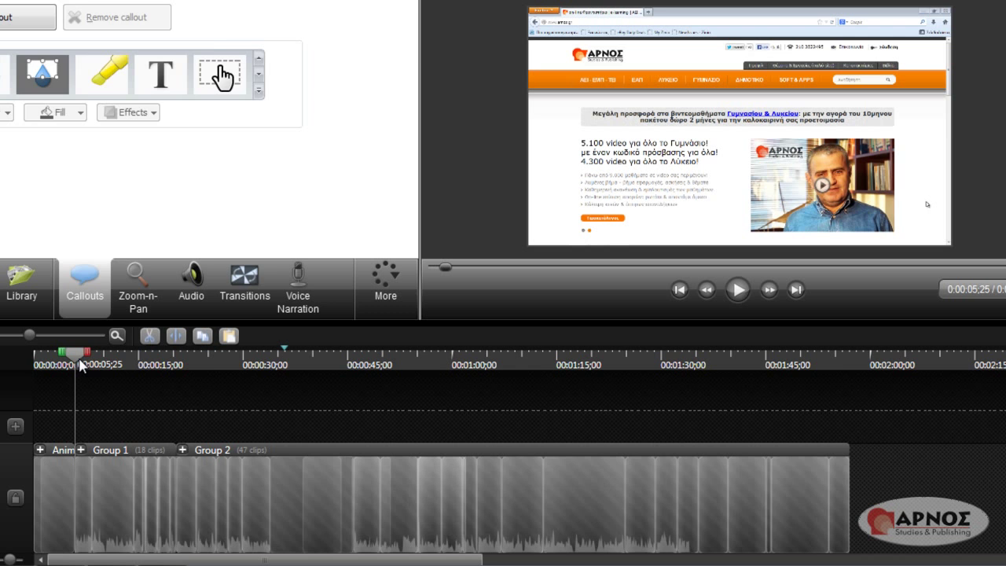
click(245, 287)
drag(403, 51, 391, 224)
drag(128, 186, 74, 507)
- Preview the Wheel transition by playing from just before it into Group 1
drag(76, 356, 63, 357)
key(space)
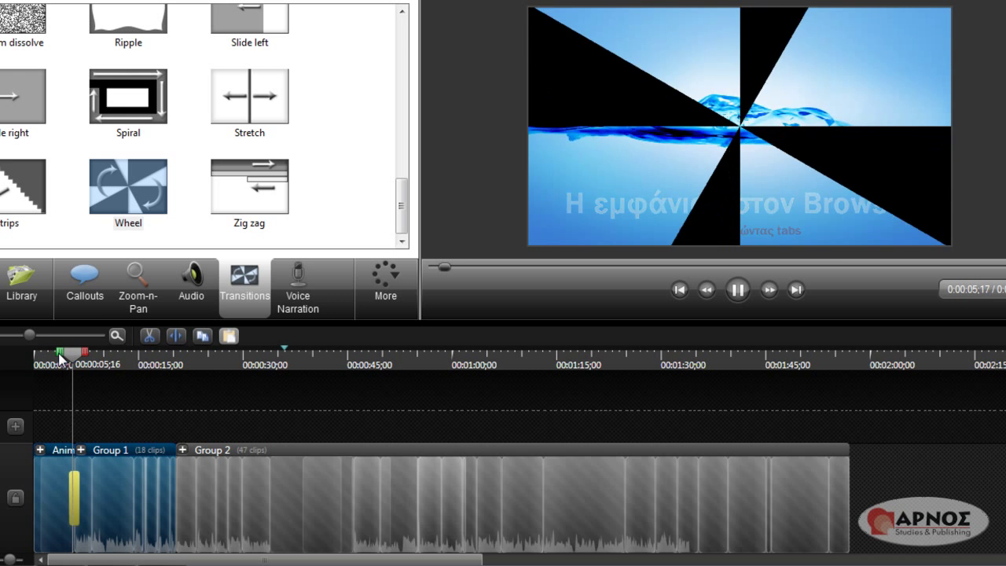
key(space)
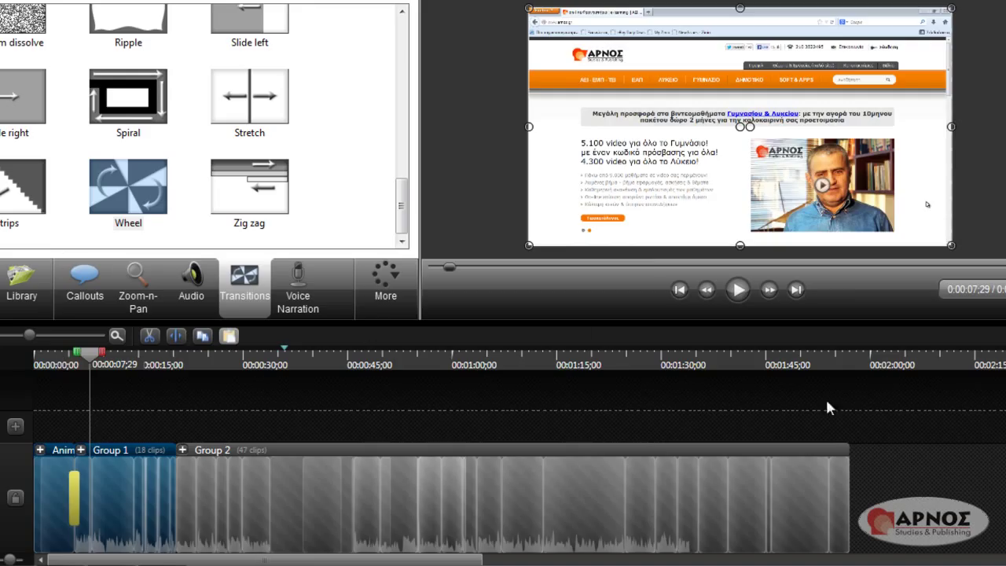
- Add the Callout - Arrow 1 asset from the Theme - Clear Disturbance folder to an upper track at 00:01:10;09
click(840, 367)
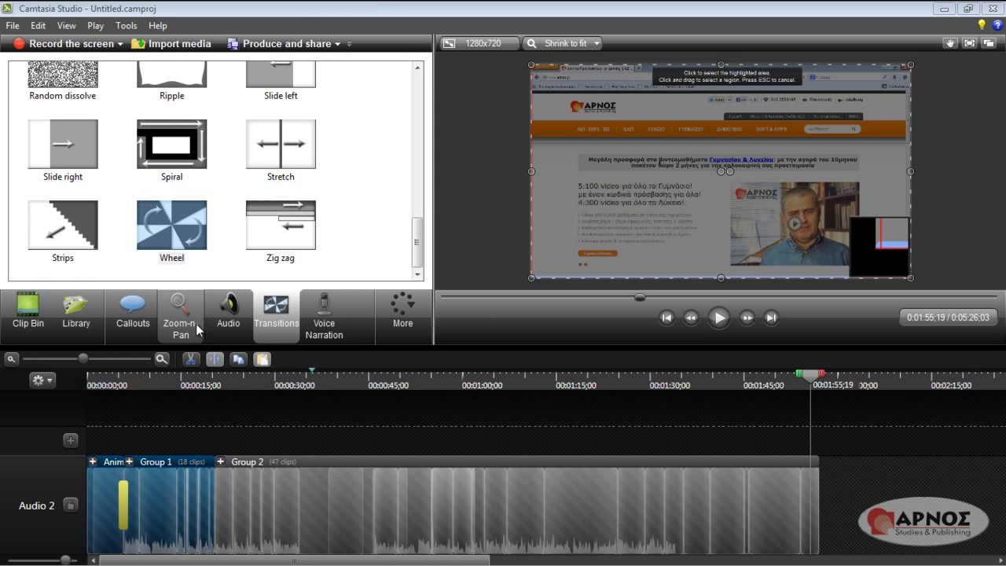
click(78, 313)
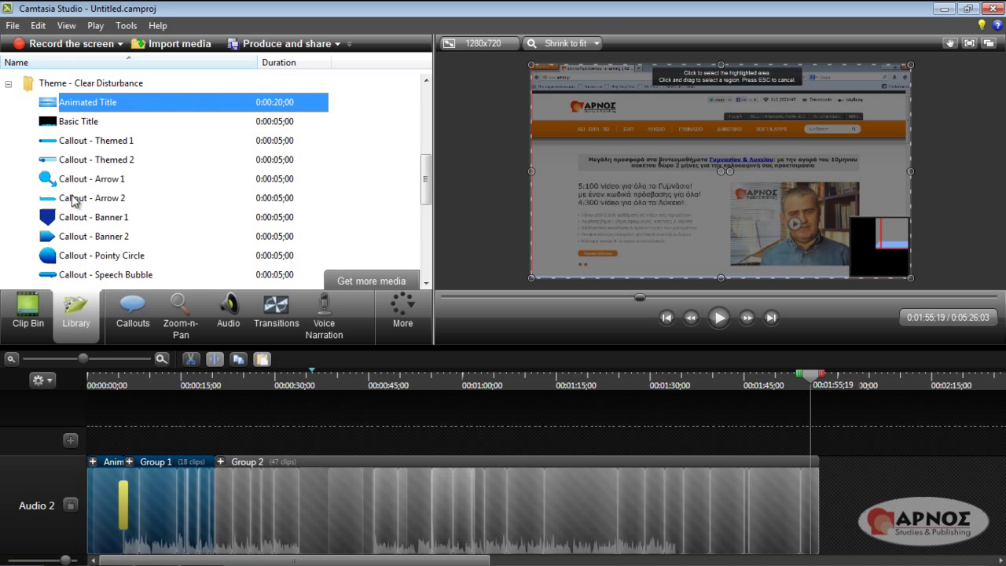
drag(426, 158, 427, 167)
click(79, 142)
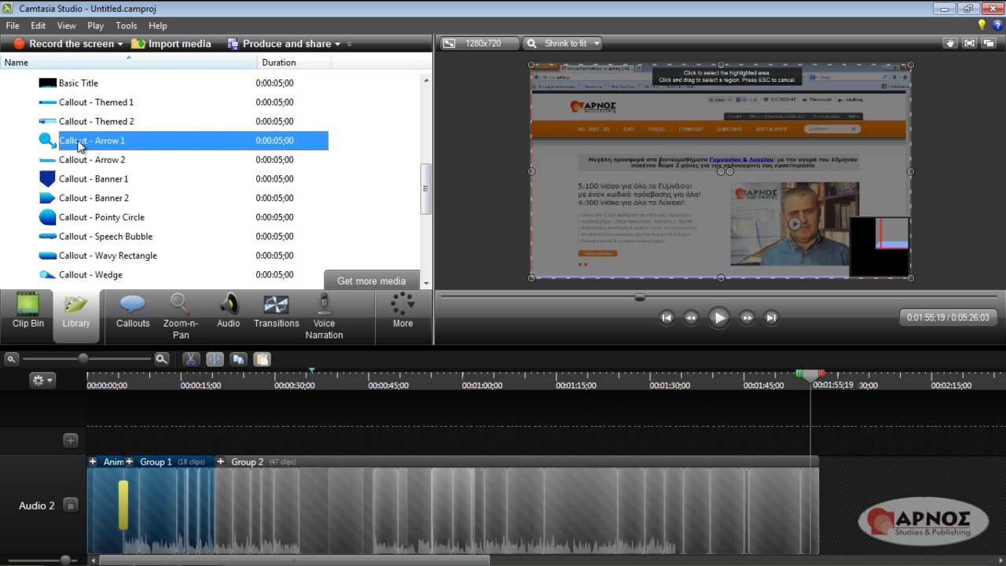
click(528, 386)
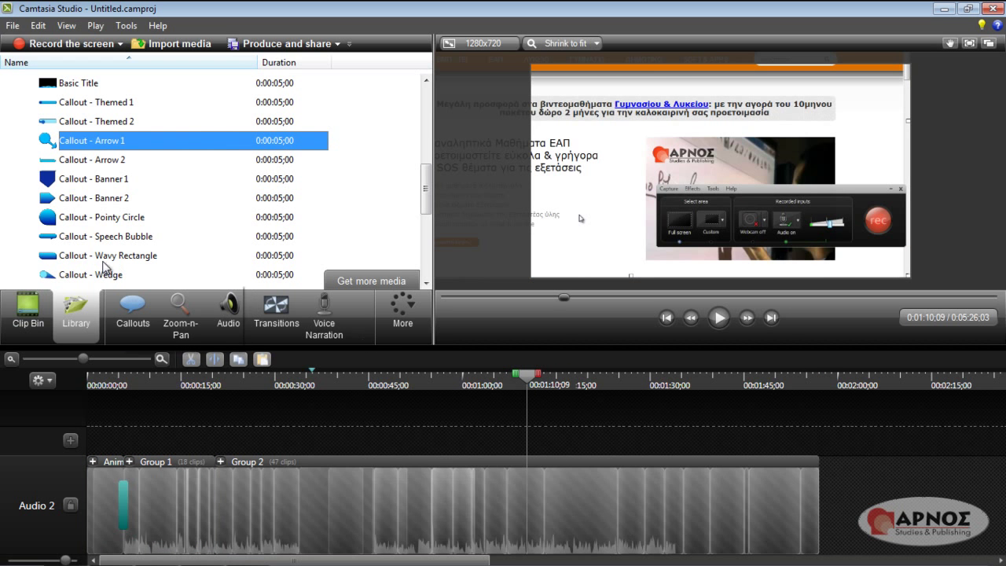
drag(73, 148, 528, 439)
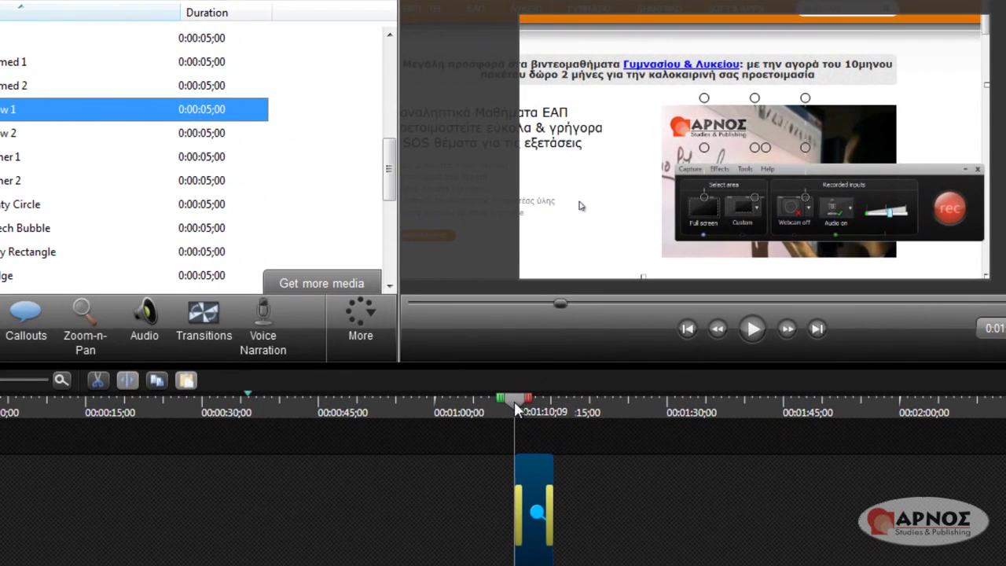
- With the playhead at 00:01:12;06, shrink the arrow callout and place it so it points at the recorder's Custom area option
drag(517, 408, 531, 409)
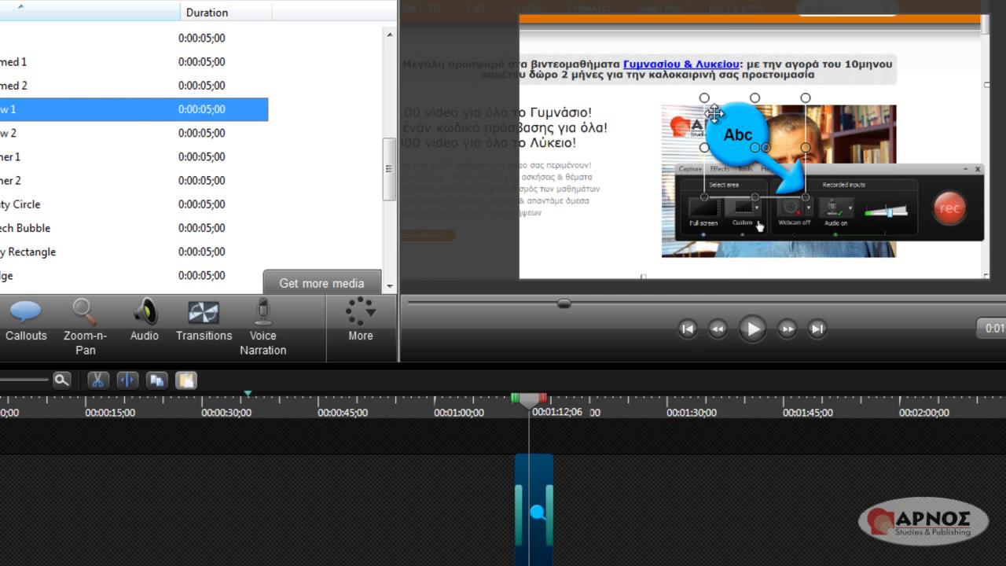
drag(702, 97, 689, 169)
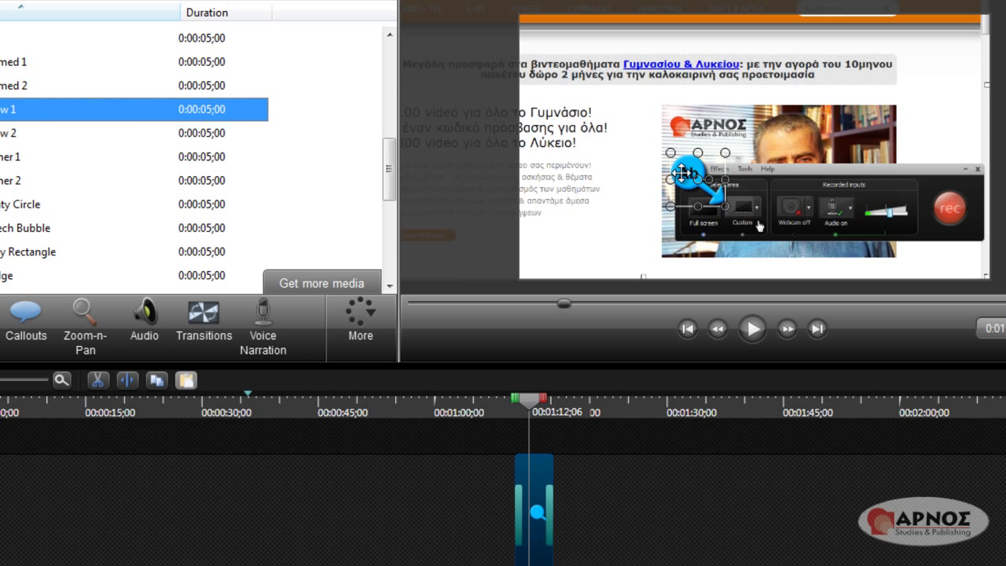
- Delete the placeholder text Abc from the arrow callout
click(684, 172)
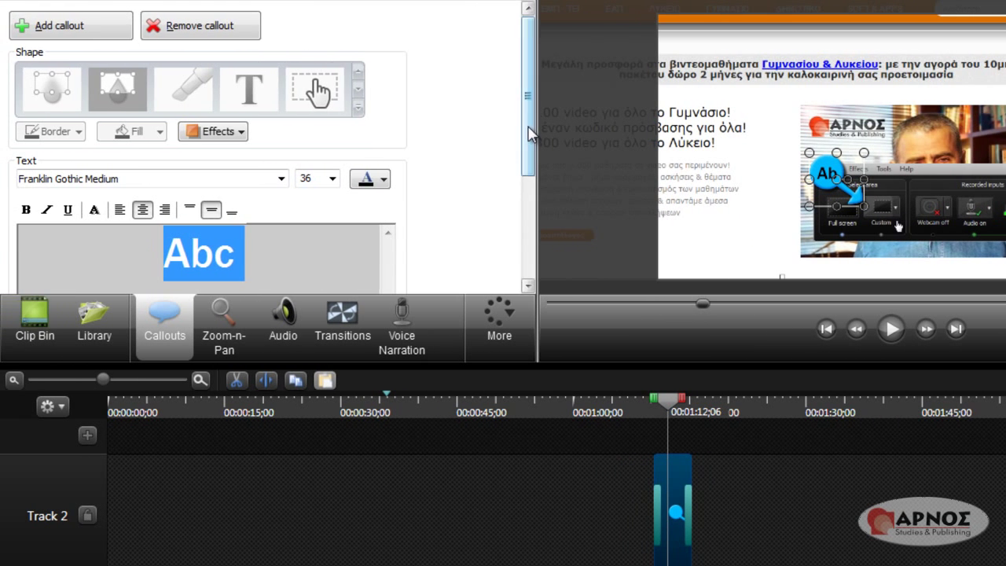
scroll(531, 134, down, 3)
click(267, 134)
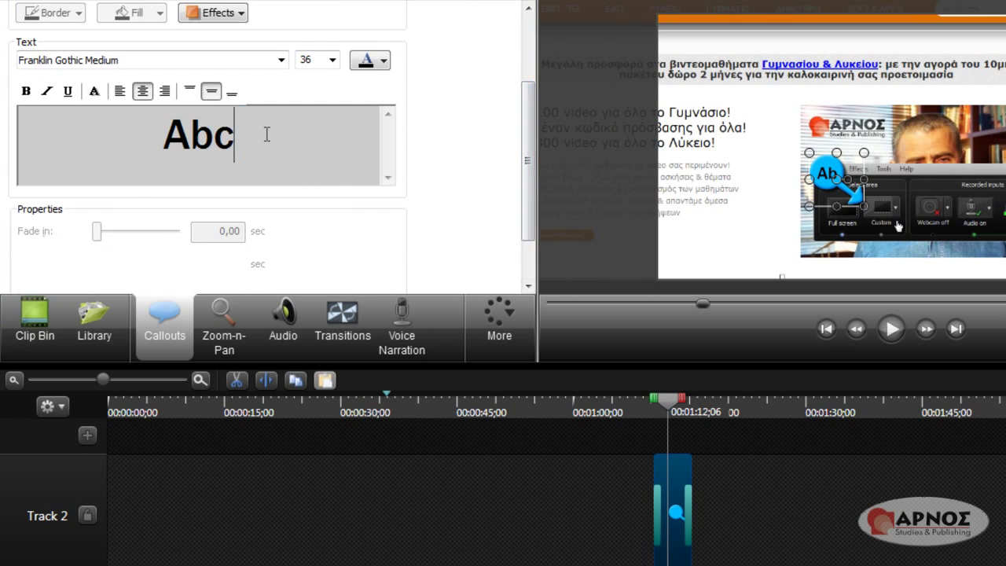
key(BackSpace)
key(BackSpace)
key(BackSpace)
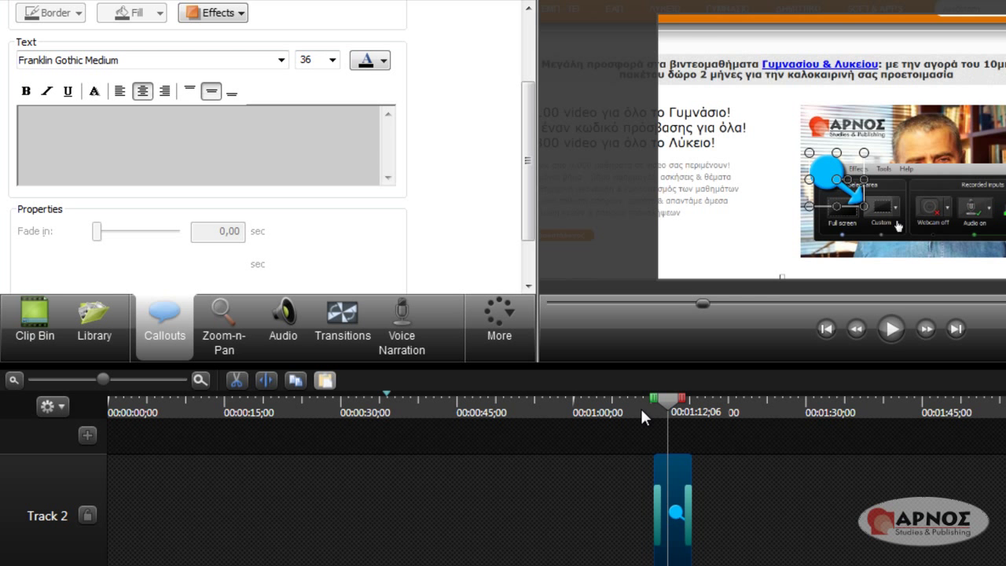
- Preview the arrow callout by playing from 00:01:07;25 past its end, stopping at 00:01:15;13
click(635, 406)
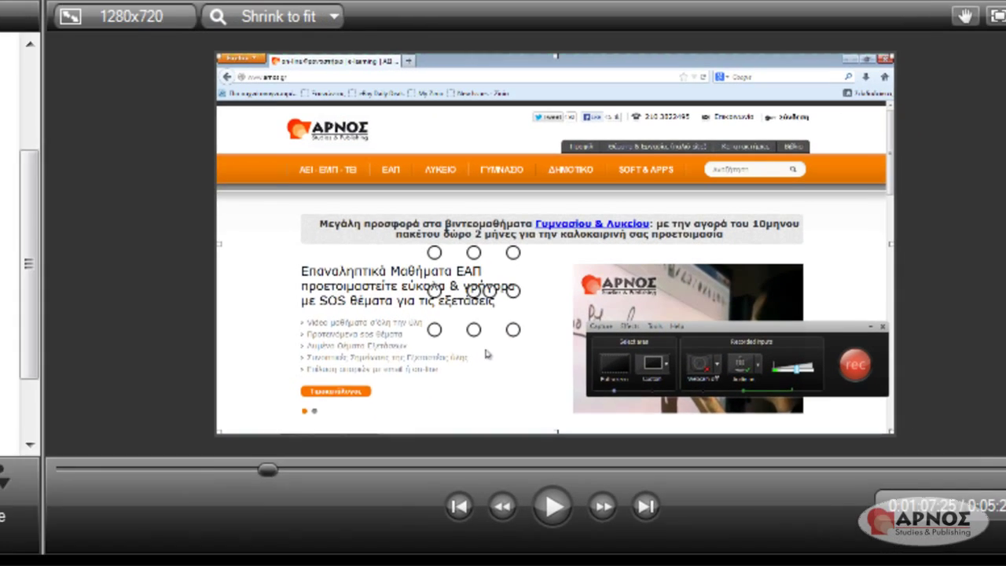
key(space)
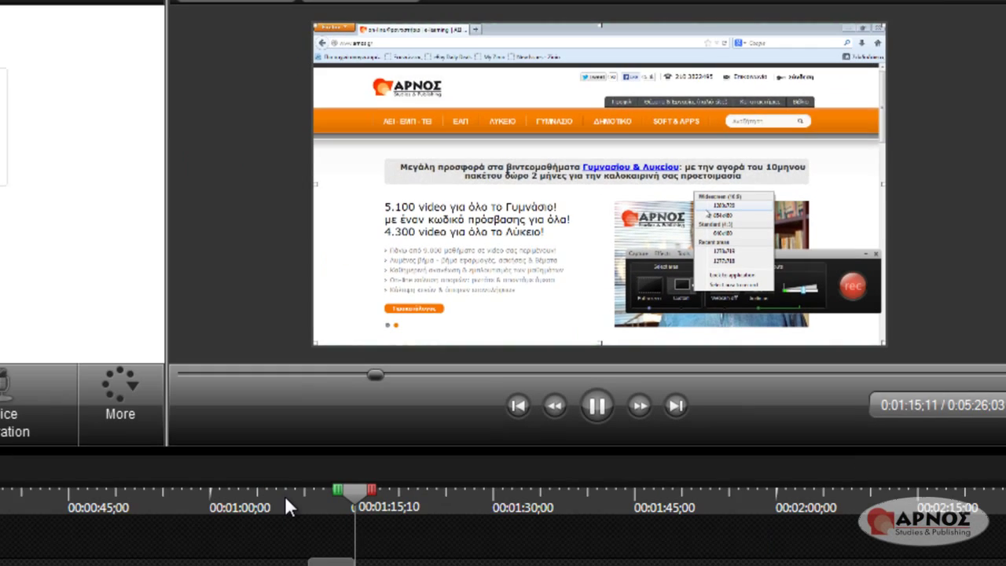
key(space)
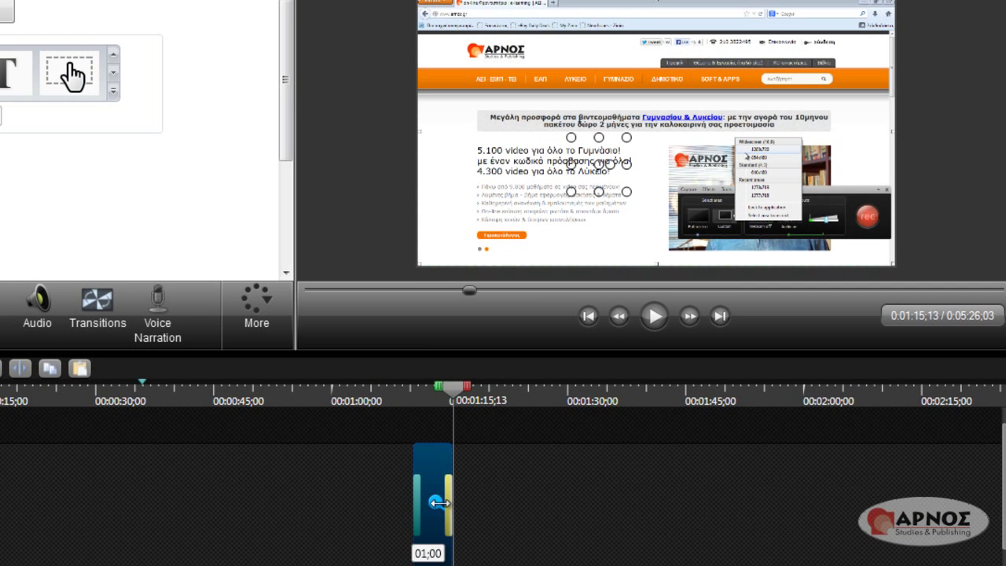
- Shorten the arrow callout on Track 2 by trimming its end, and play from before it into its start
click(434, 503)
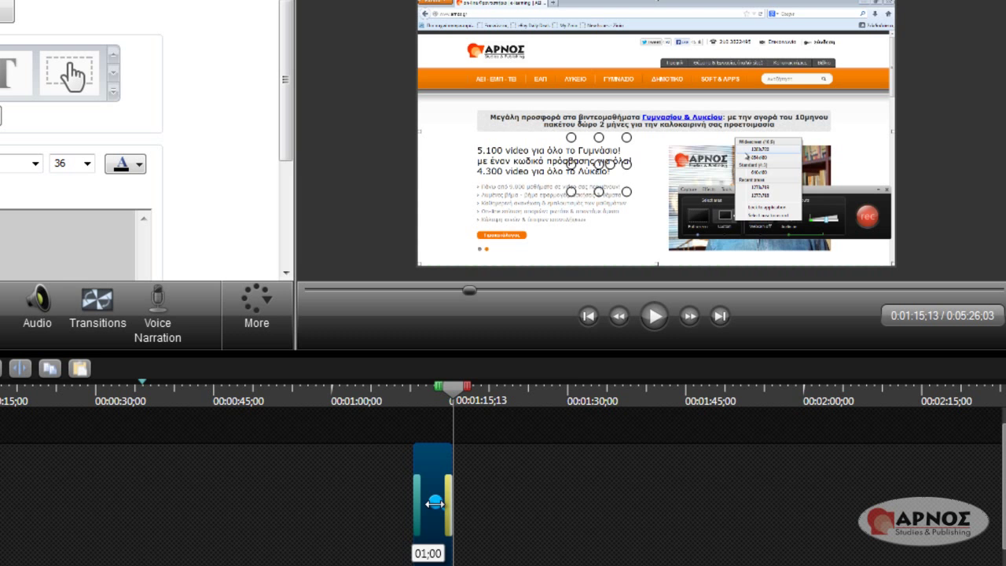
scroll(483, 482, up, 1)
click(370, 397)
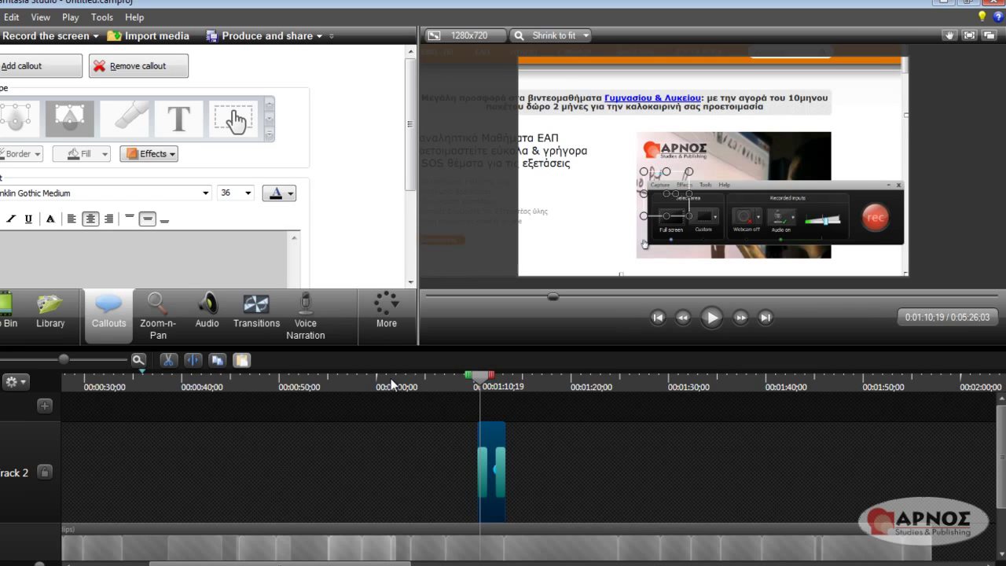
- Browse the library's asset folders from the Music folders down to Title Clips - Simple
click(76, 310)
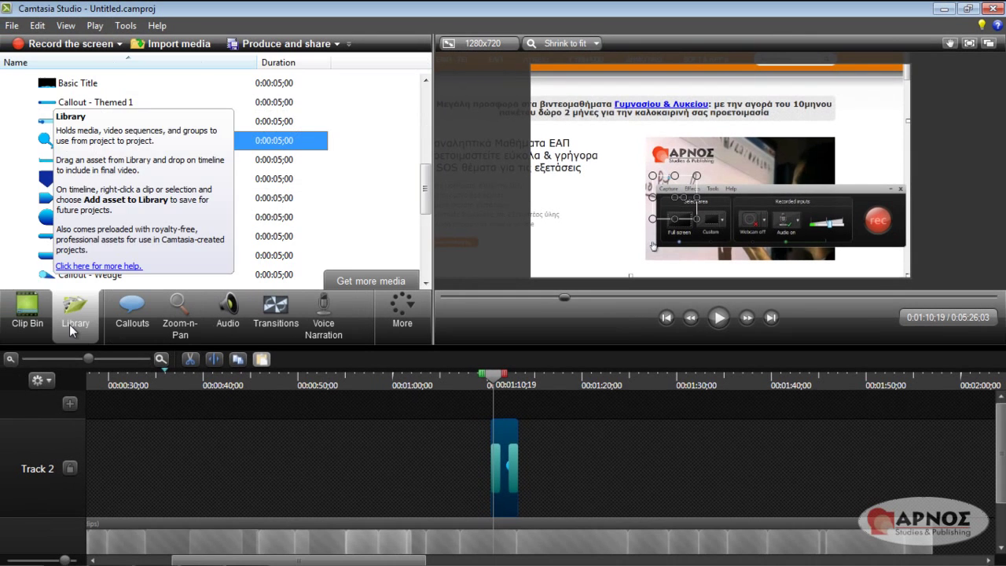
drag(427, 195, 425, 110)
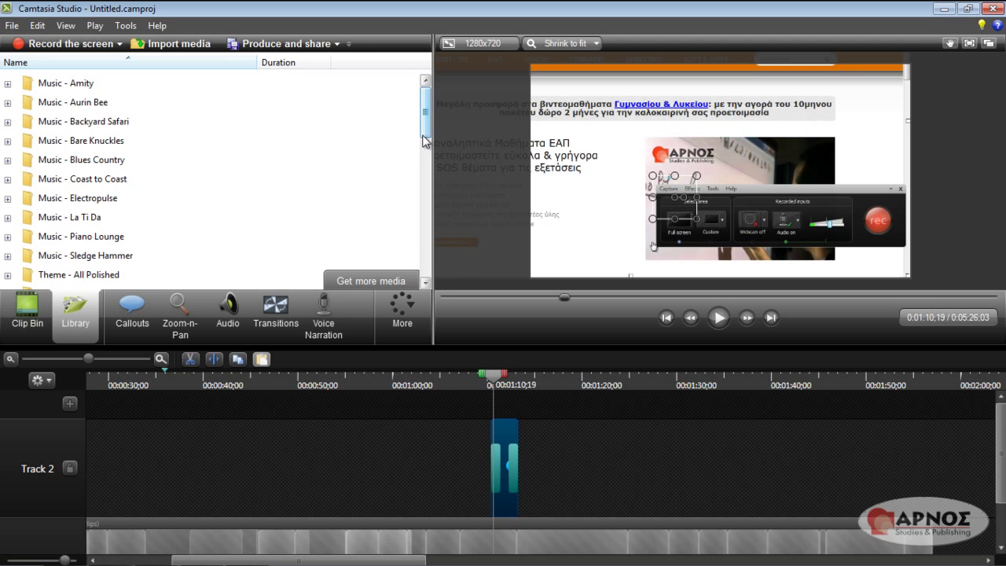
drag(426, 112, 425, 248)
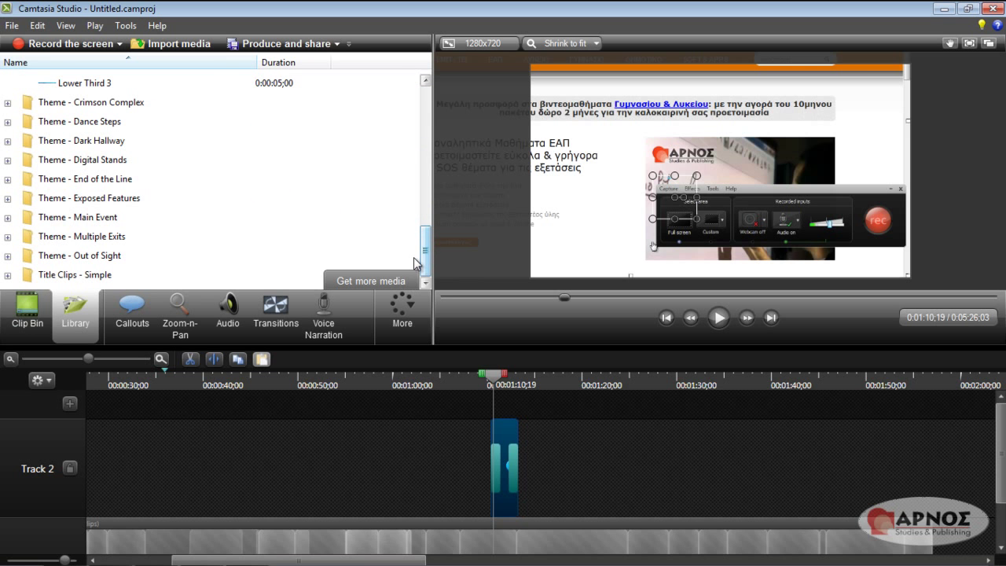